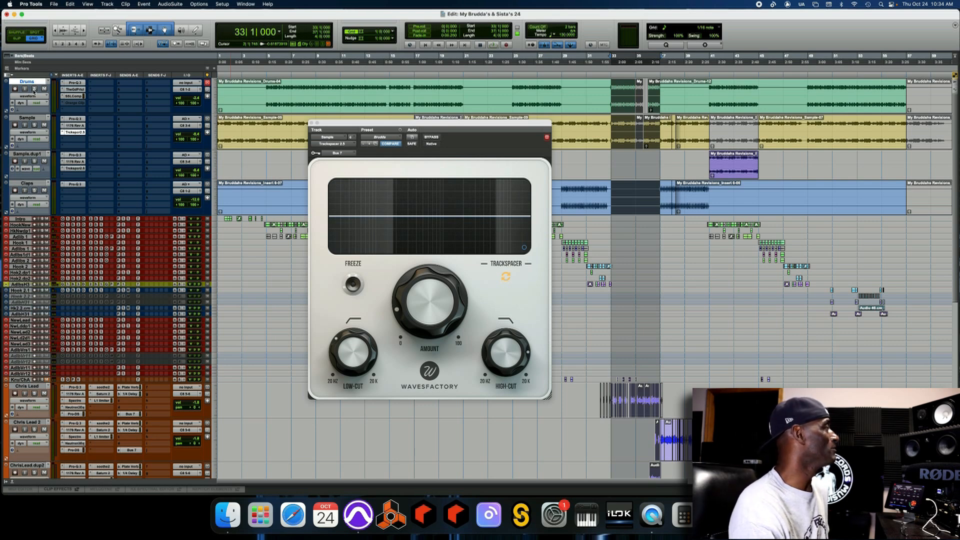
Solo the Drums track and play back the section selected from bar 33
click(34, 90)
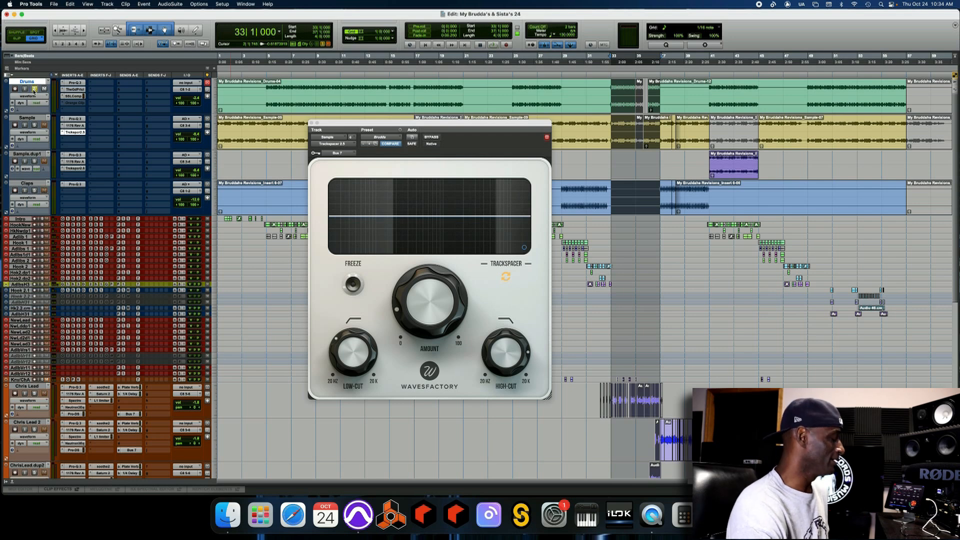
key(space)
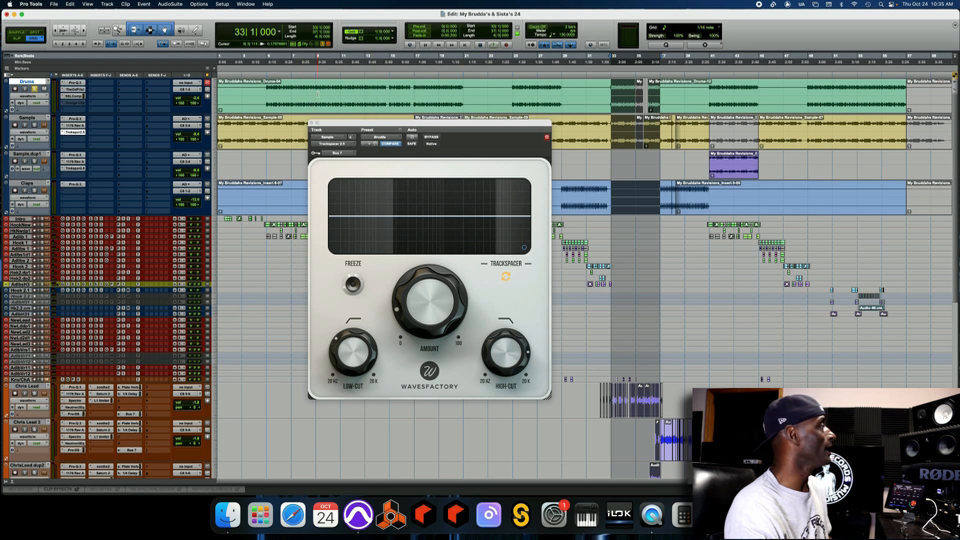
Select the first clip on the Drums track and increase the track's height to enlarge its waveform
click(232, 111)
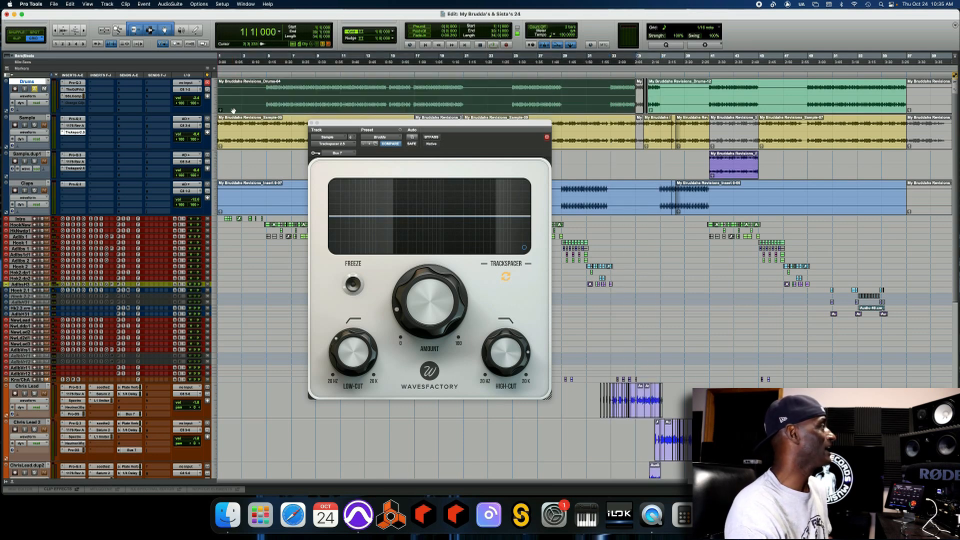
drag(110, 115, 104, 150)
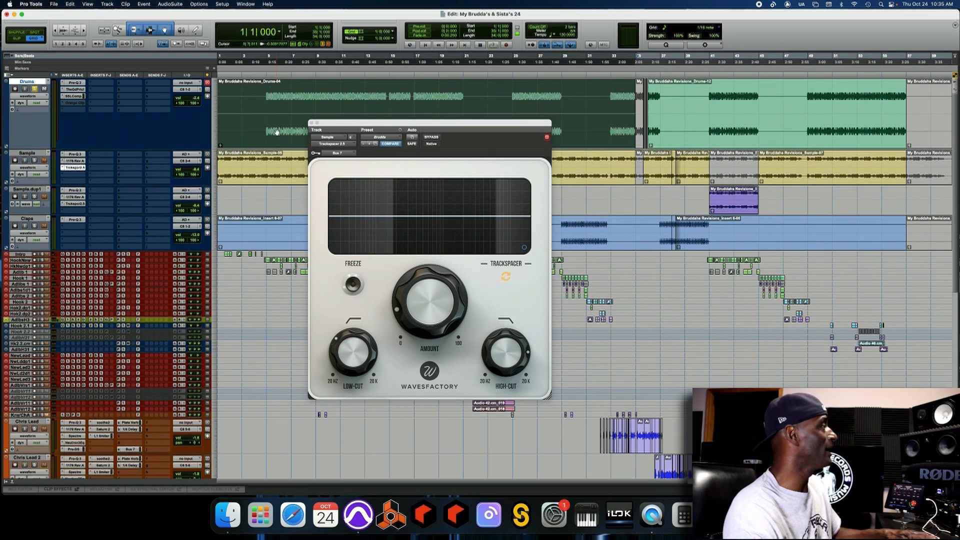
key(t)
key(t)
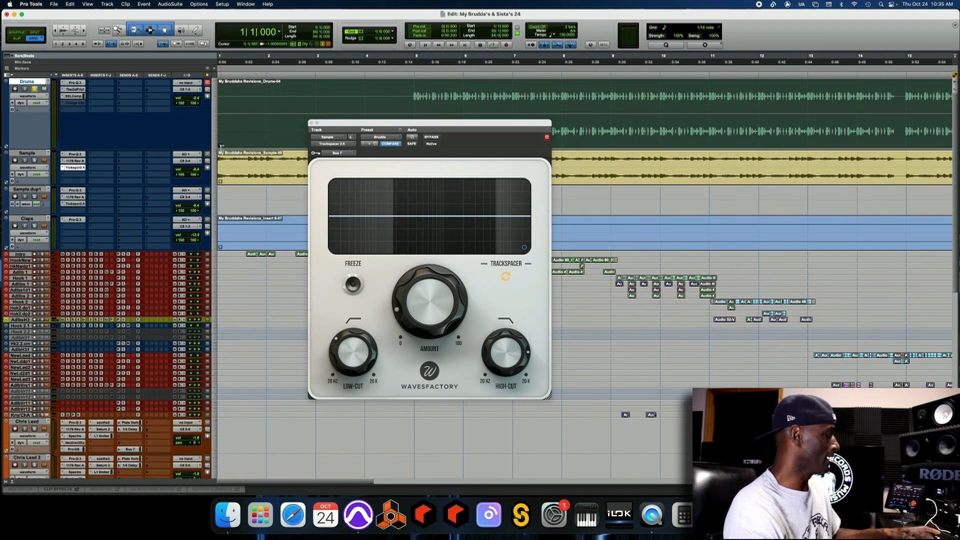
key(r)
key(r)
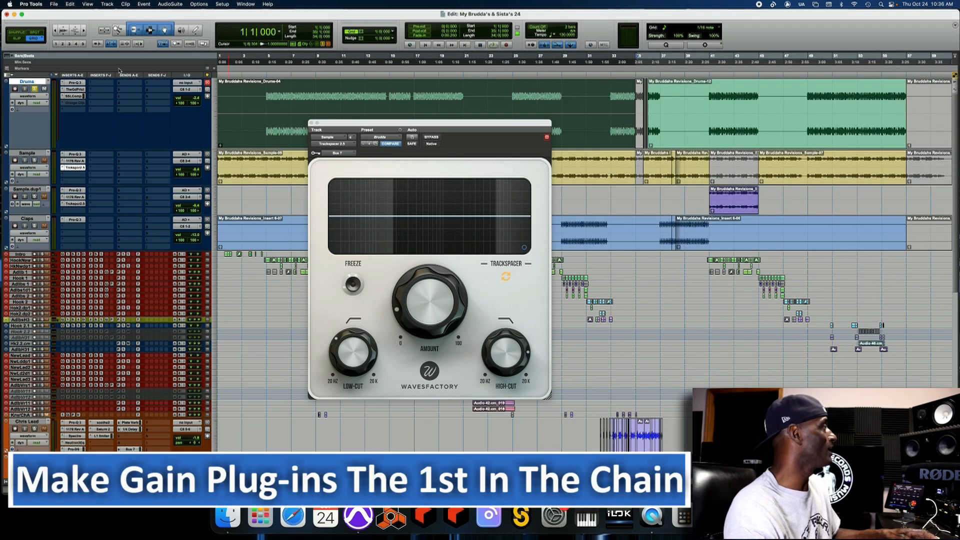
View the HoRNet VU Meter MK4 AudioSuite plug-in for the selected Drums clip and close it
click(177, 6)
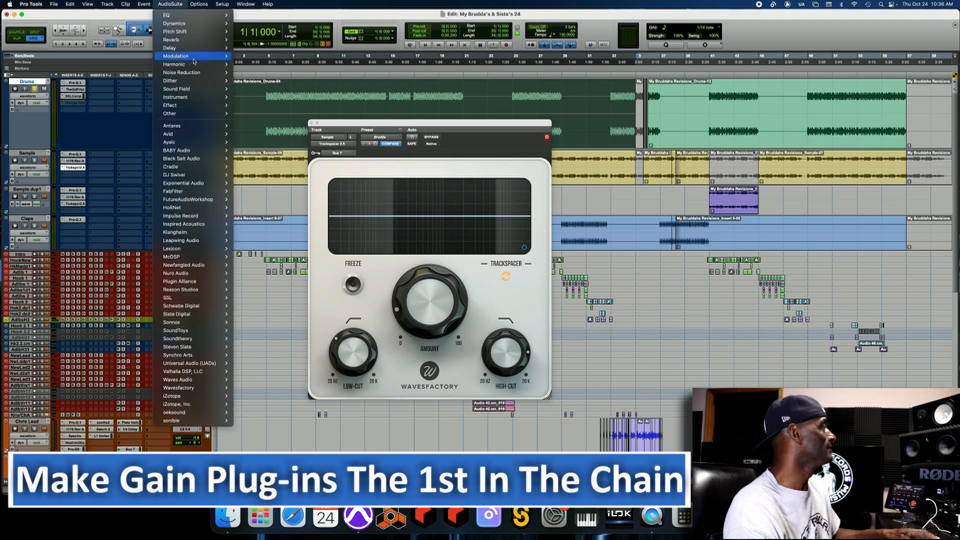
mouse_move(219, 200)
click(250, 209)
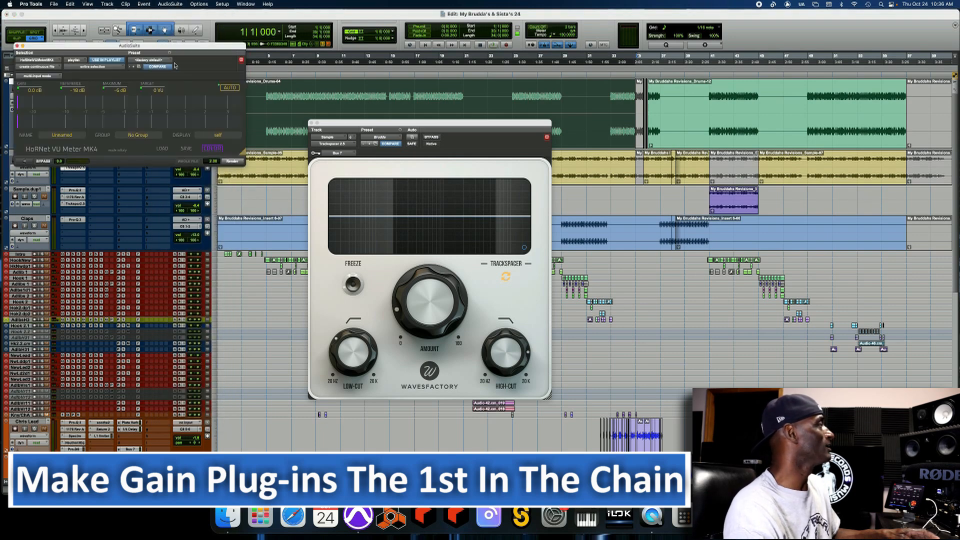
drag(162, 47, 533, 61)
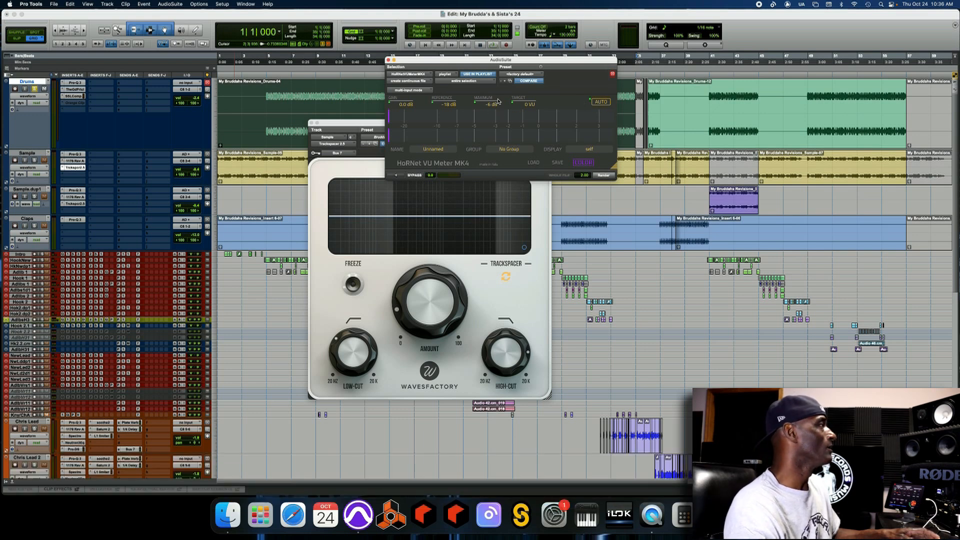
click(389, 60)
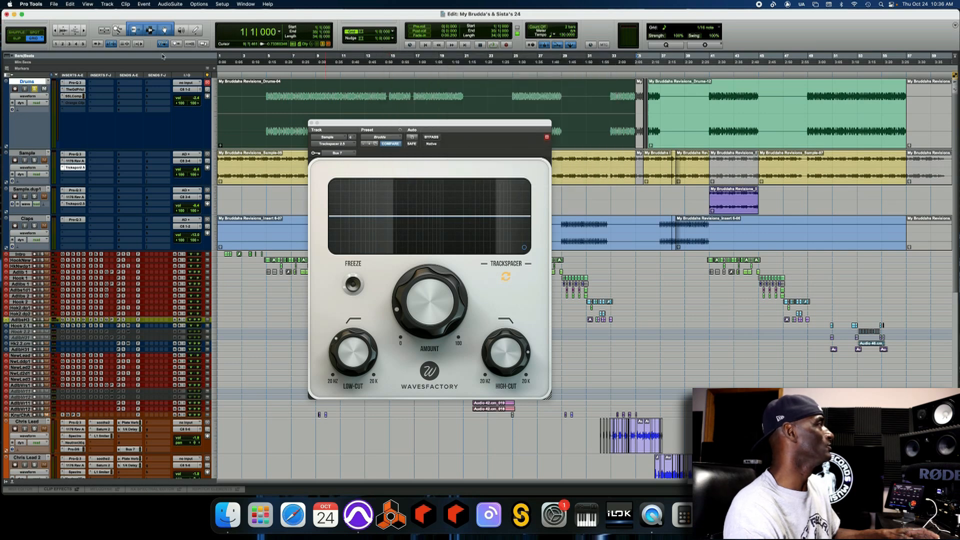
Open the SSLChannel Stereo AudioSuite plug-in, lower its output fader slightly, and close it without rendering
click(178, 5)
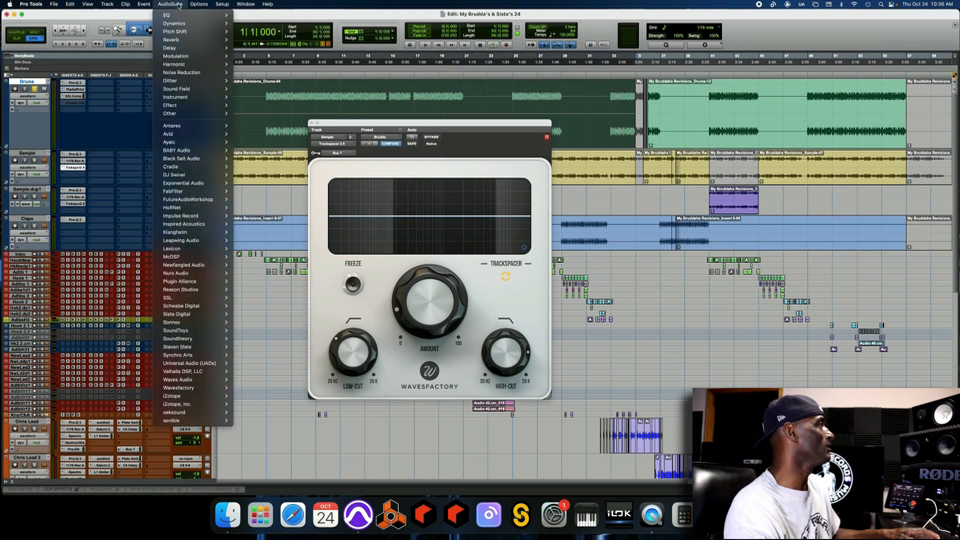
mouse_move(181, 15)
scroll(250, 100, down, 15)
scroll(270, 157, down, 12)
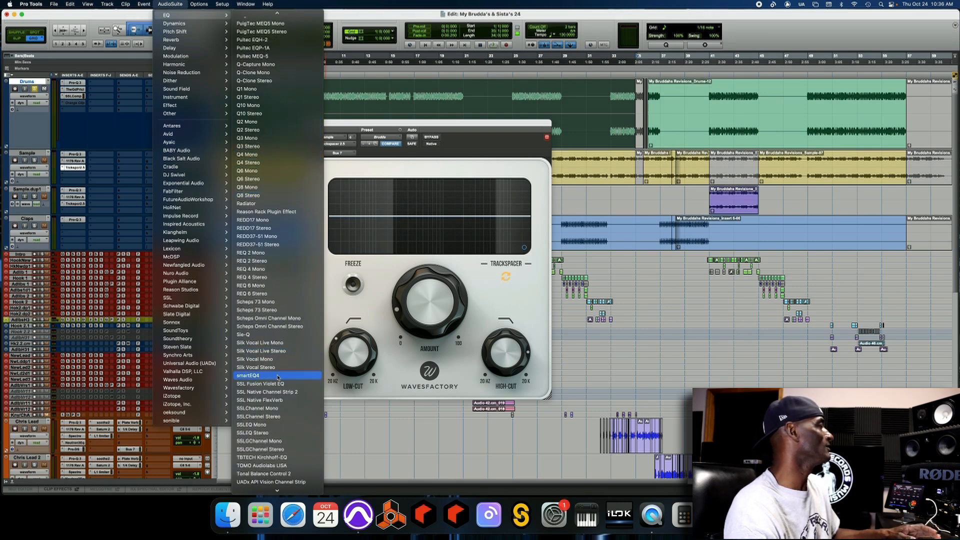
click(286, 417)
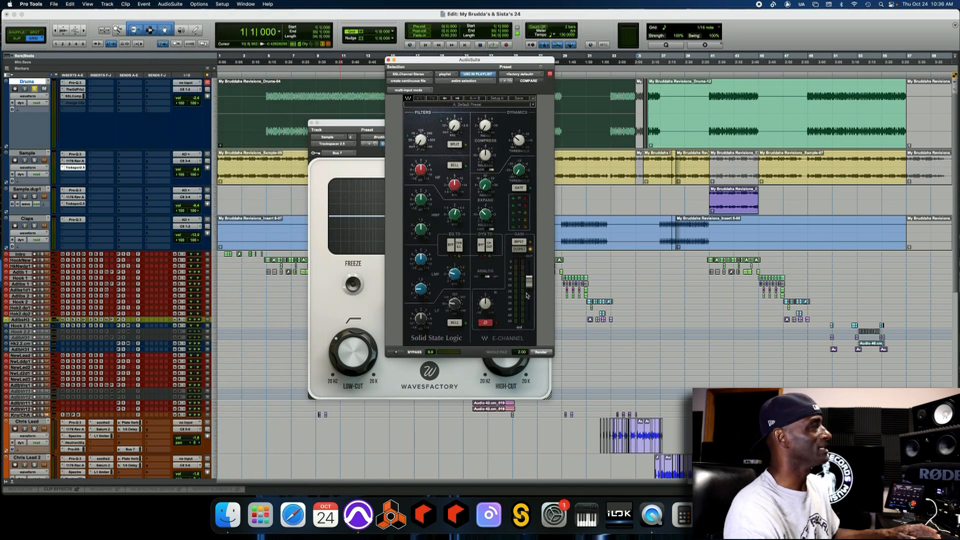
mouse_move(529, 287)
mouse_down()
mouse_move(529, 306)
mouse_move(529, 273)
mouse_move(529, 288)
mouse_up()
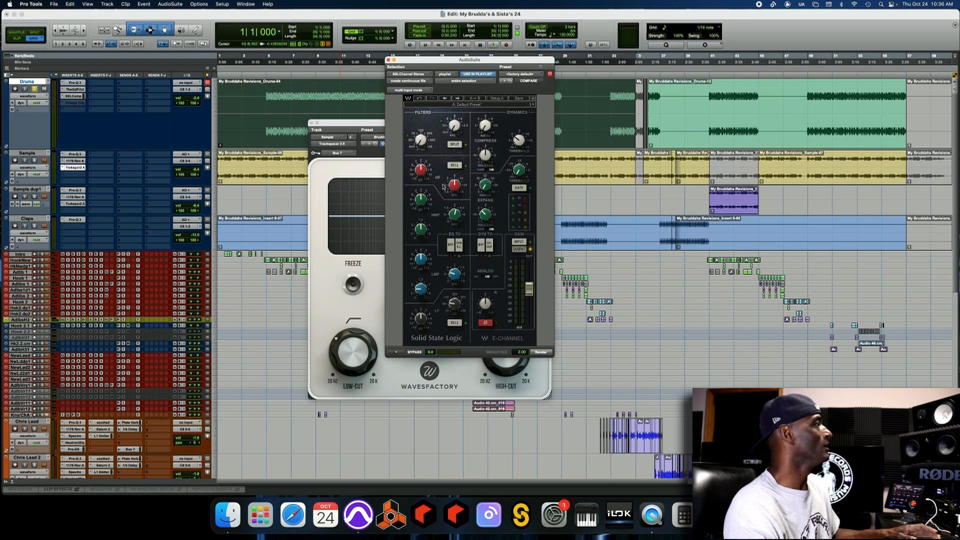
click(388, 60)
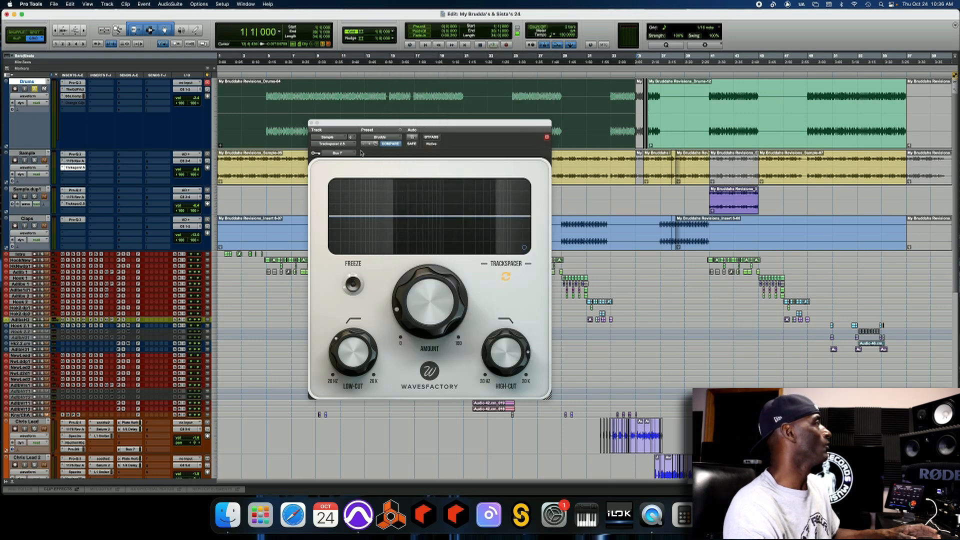
Open the AudioSuite Gain plug-in for the selected Drums clip and lower its gain slider
click(170, 4)
mouse_move(210, 113)
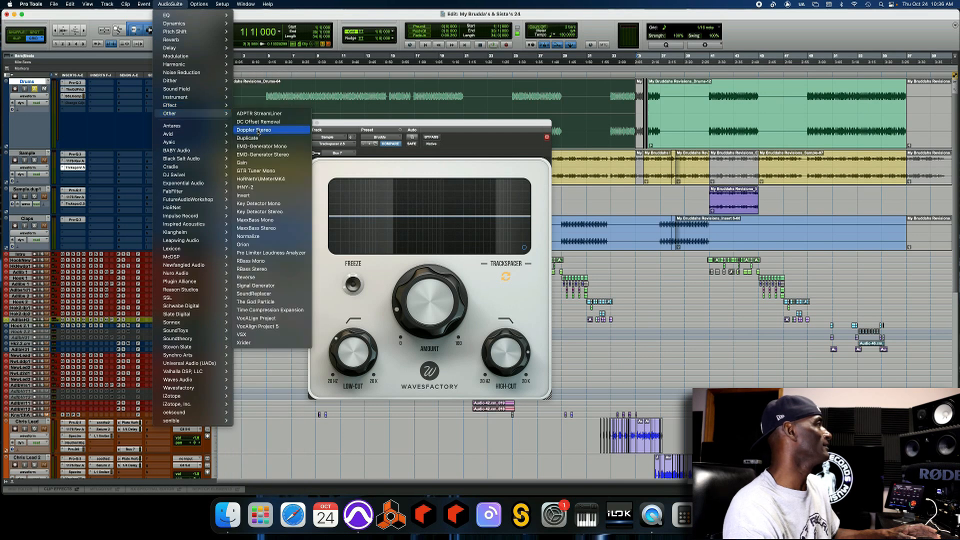
click(260, 163)
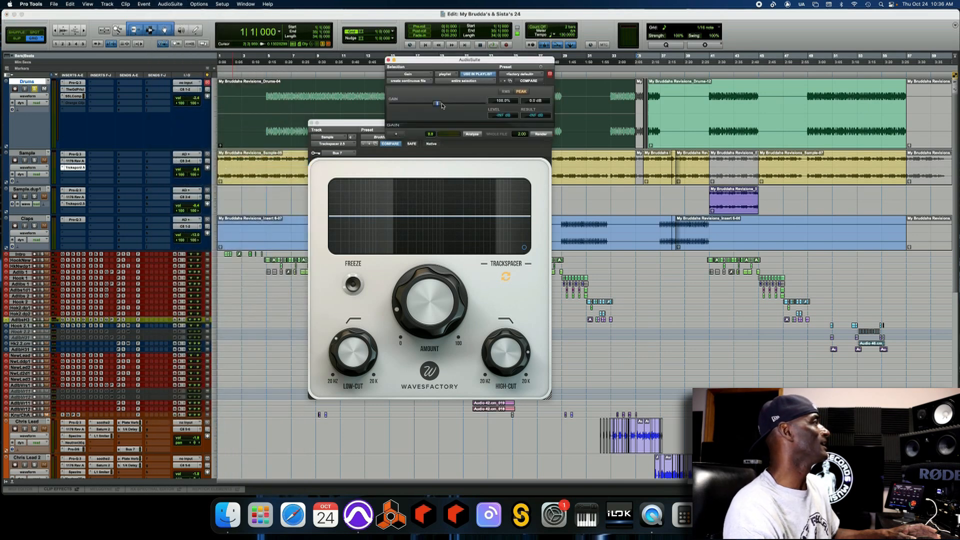
drag(442, 106, 424, 104)
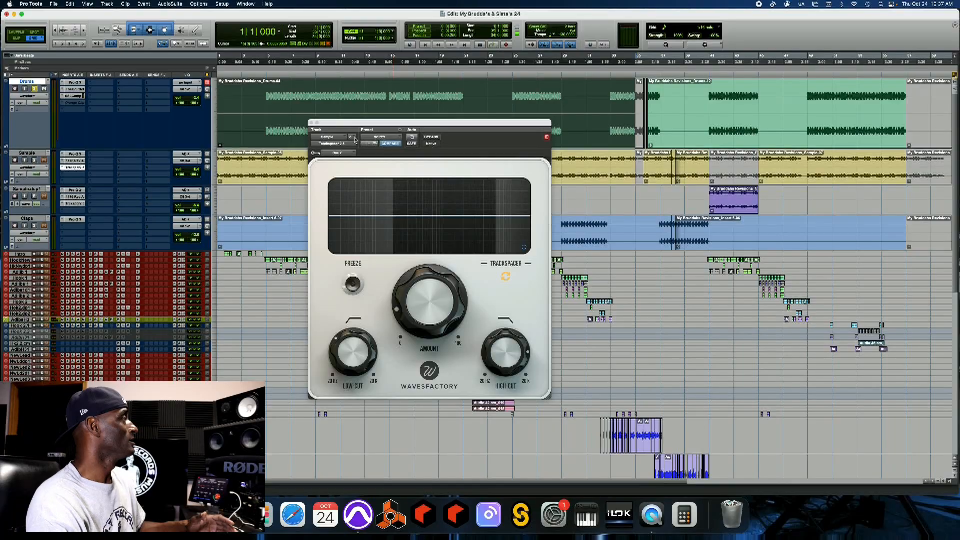
Move the first lead vocal track directly below the Claps track and shift the Trackspacer window clear of the clips
drag(338, 124, 420, 115)
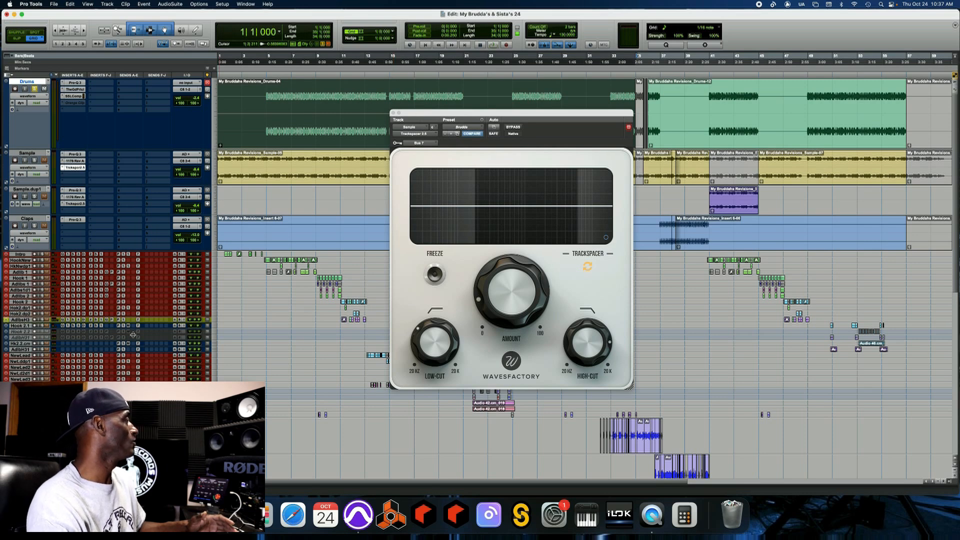
scroll(134, 336, down, 5)
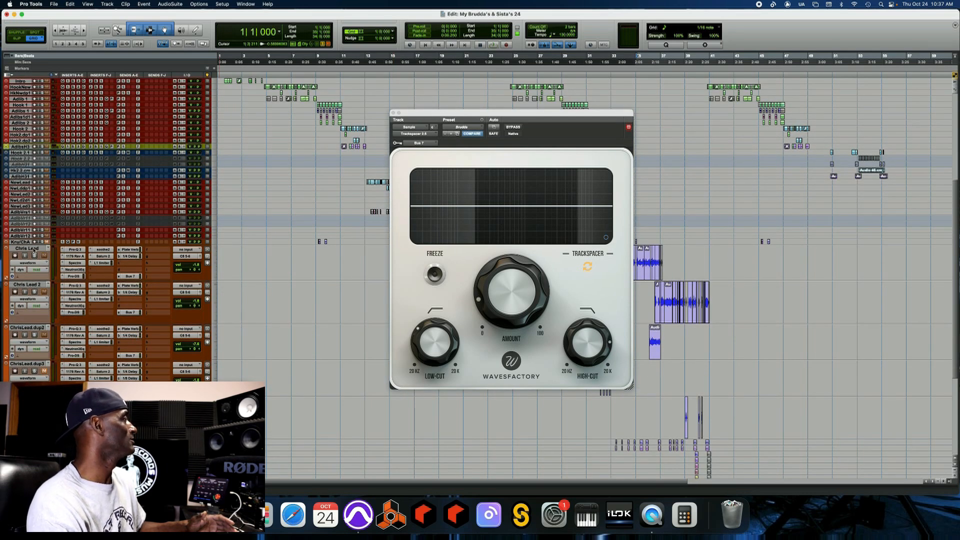
scroll(21, 80, up, 5)
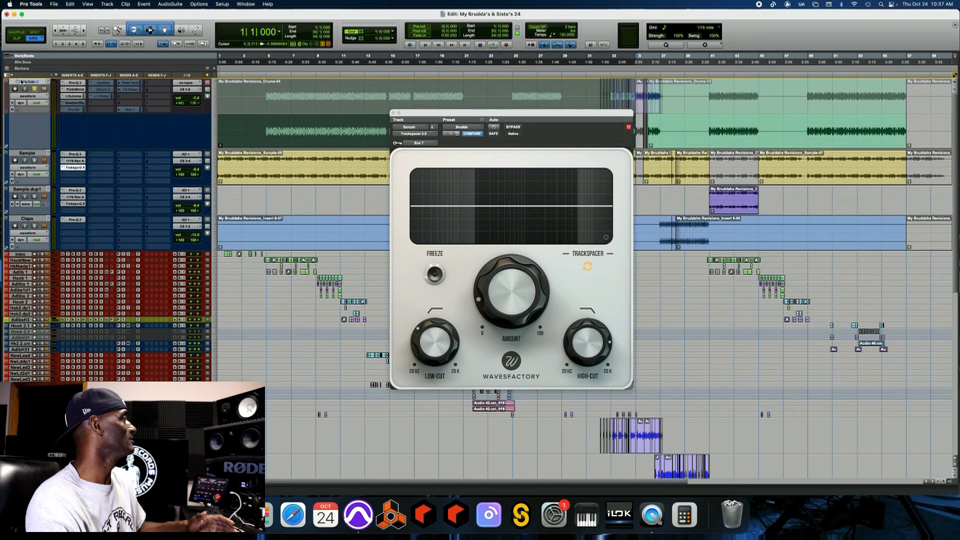
drag(21, 76, 11, 249)
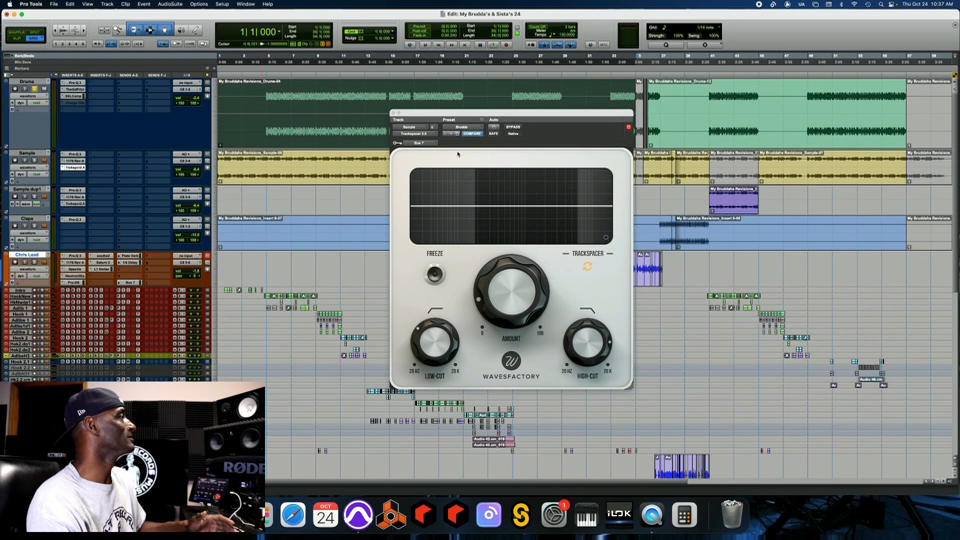
drag(477, 118, 767, 138)
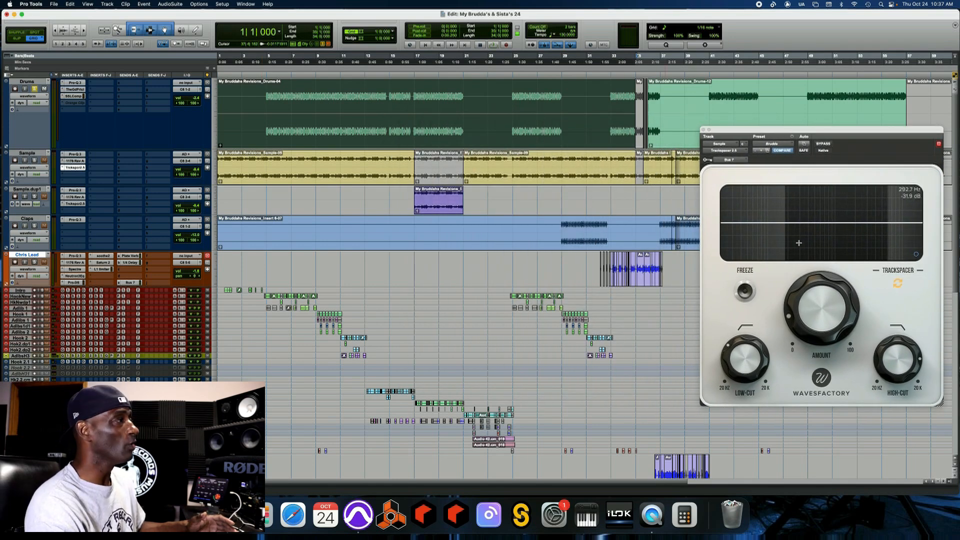
Examine Trackspacer's Amount, Low-Cut and High-Cut controls on the Sample track
mouse_move(794, 280)
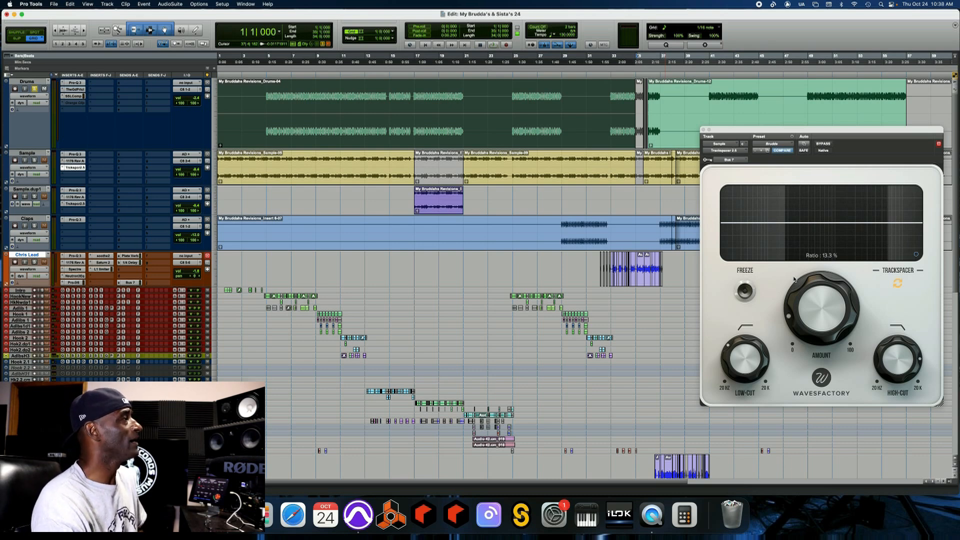
drag(839, 134, 760, 134)
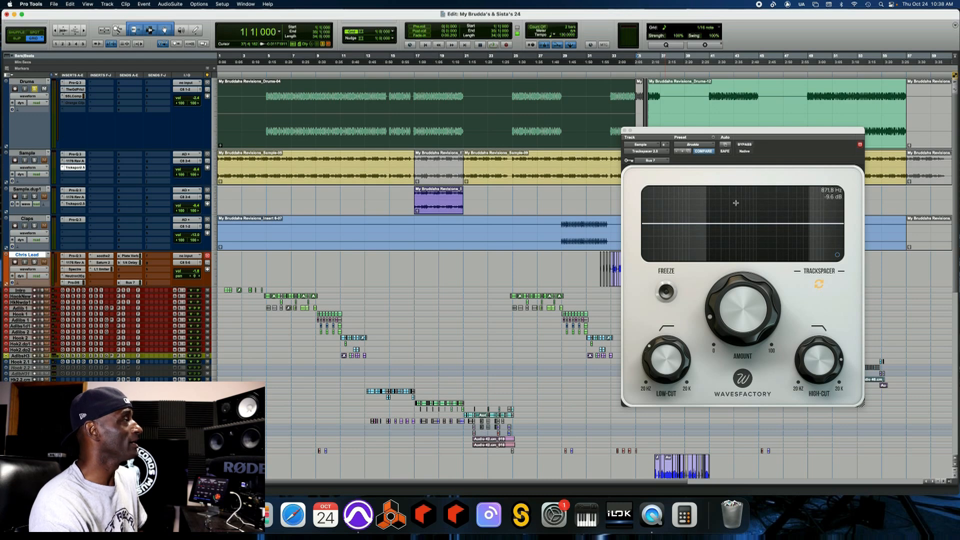
mouse_move(678, 357)
mouse_move(839, 358)
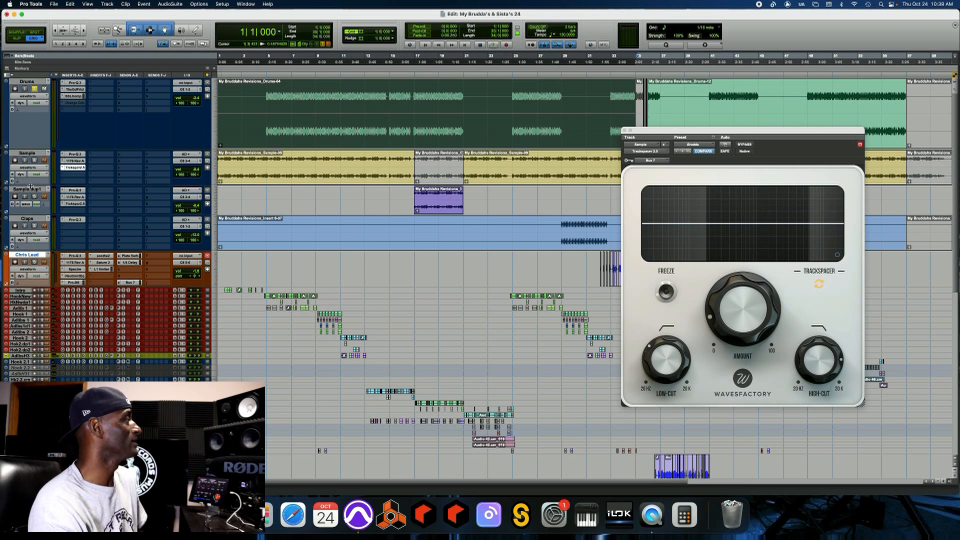
Increase the Sample track's height, unsolo the Drums track, and move the Trackspacer window off the lead vocal clips
drag(31, 186, 30, 223)
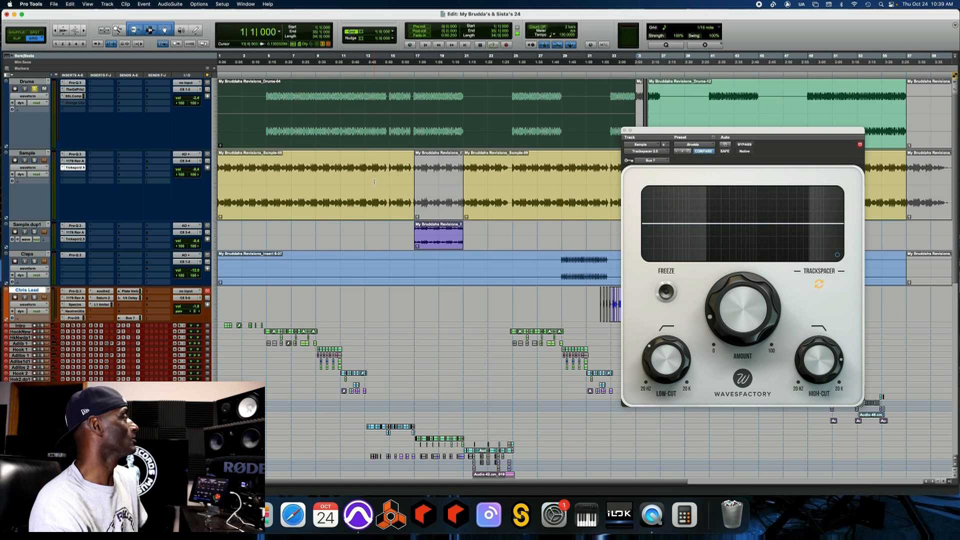
click(35, 89)
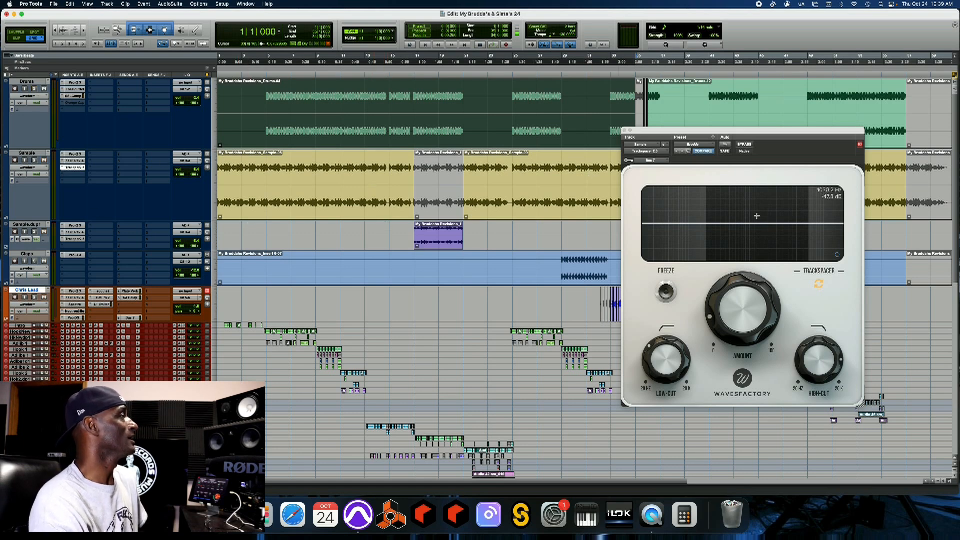
drag(752, 133, 817, 181)
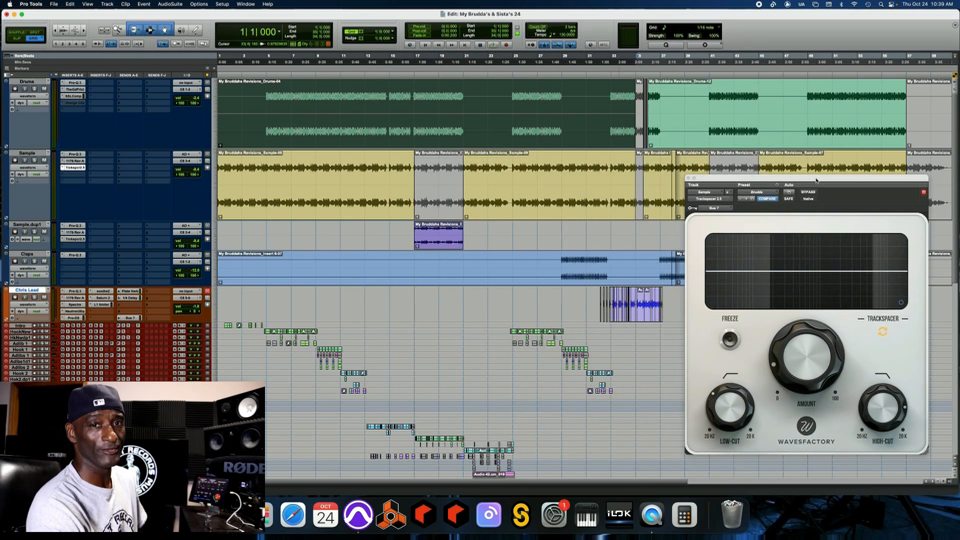
drag(817, 181, 816, 181)
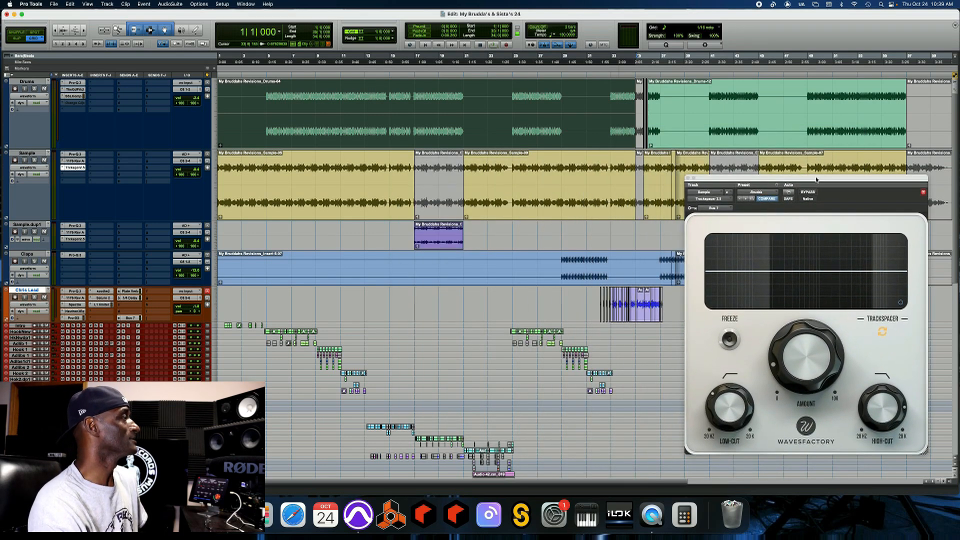
Select the timeline range from bar 32 to bar 37 around the lead vocal clips and play it with Trackspacer active
click(590, 300)
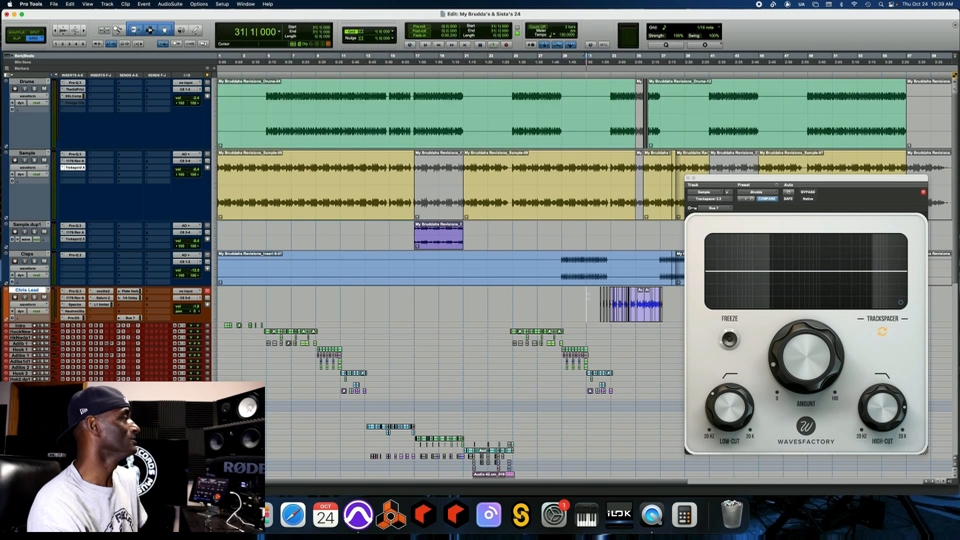
drag(599, 59, 665, 59)
key(space)
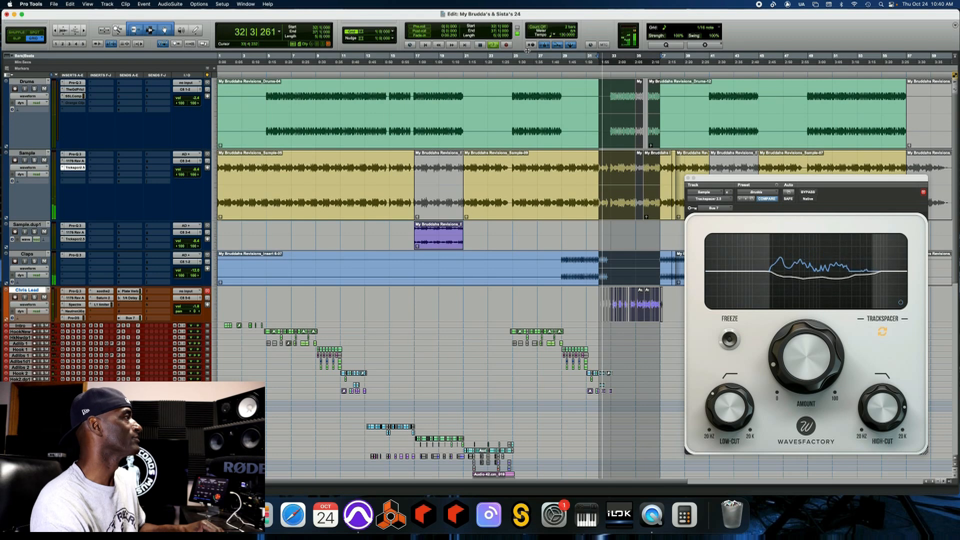
key(space)
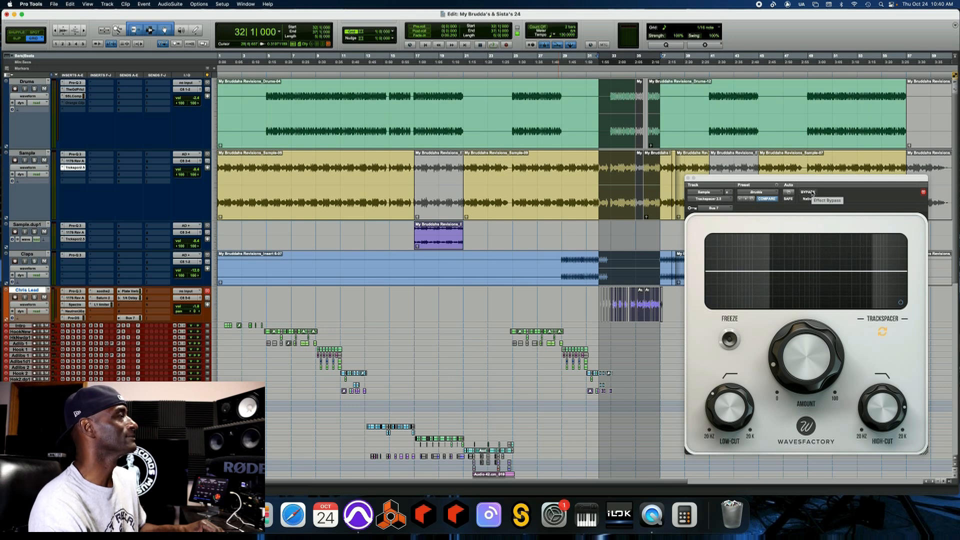
Play the selected range again and bypass Trackspacer on the Sample track during playback
key(space)
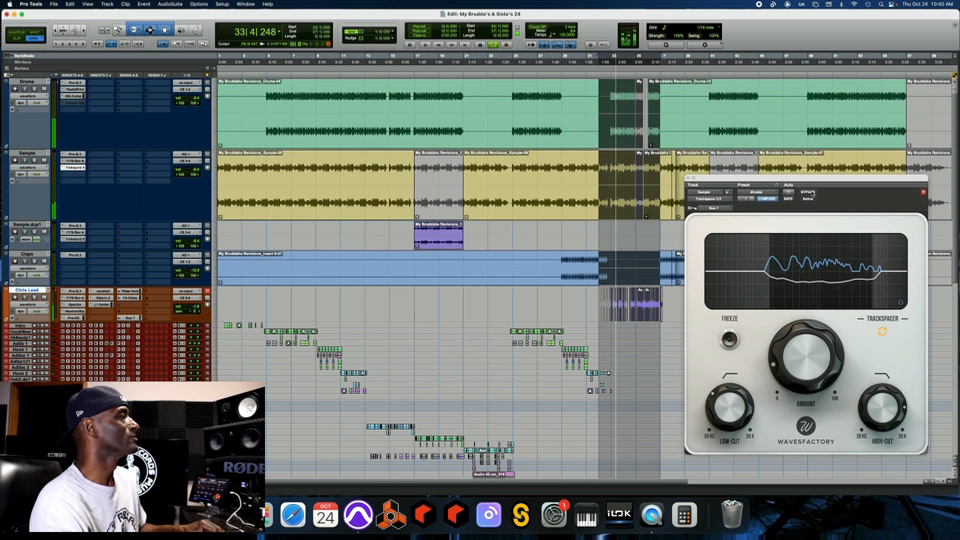
click(813, 194)
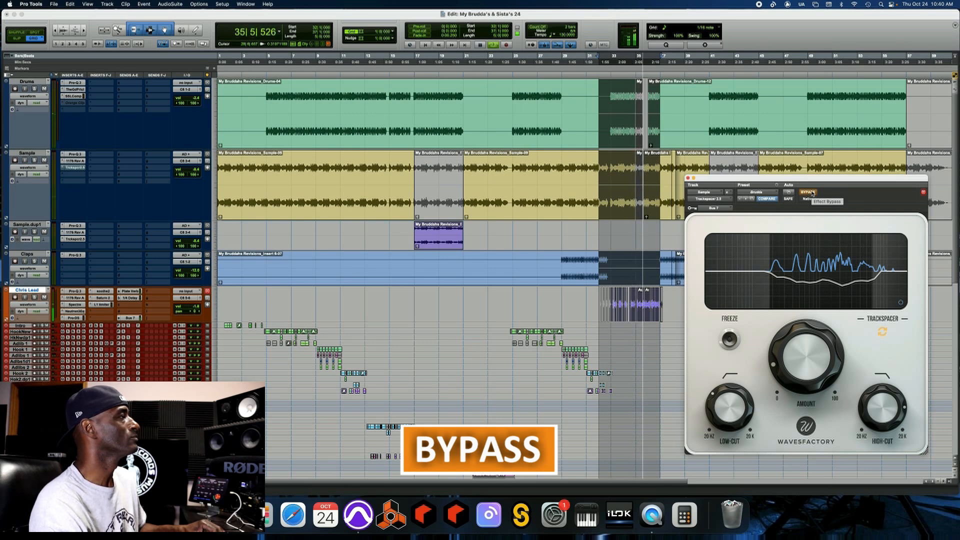
Compare the Sample track with and without Trackspacer during playback by toggling its bypass, leaving the effect active
click(812, 194)
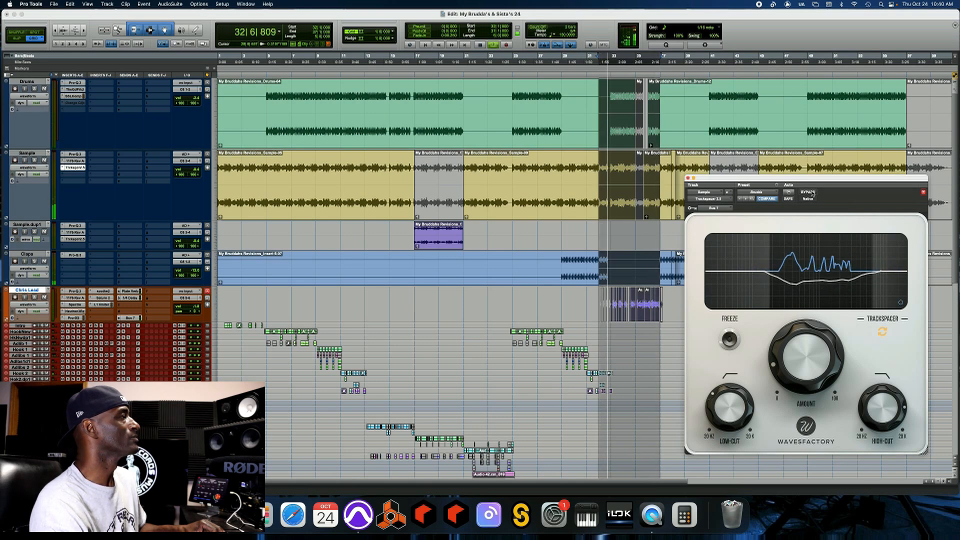
click(811, 193)
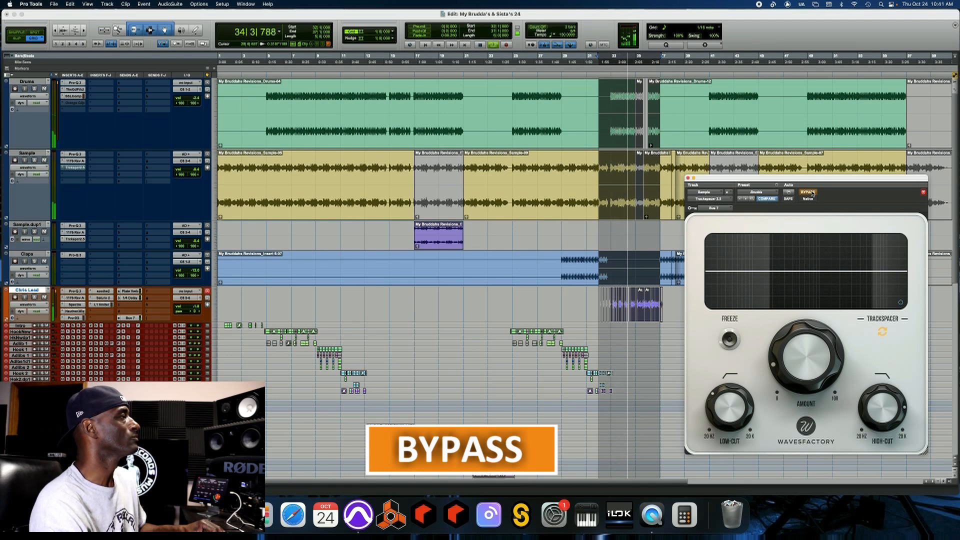
click(811, 193)
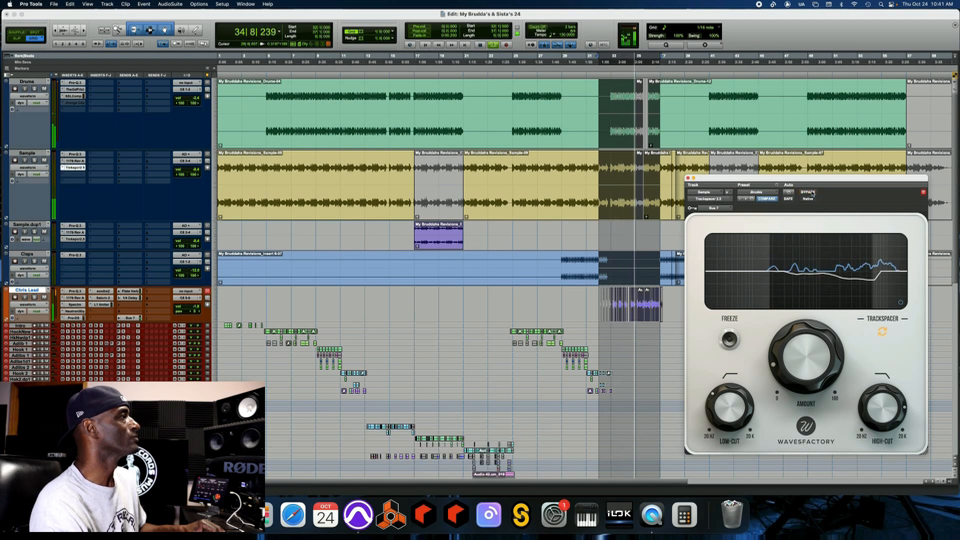
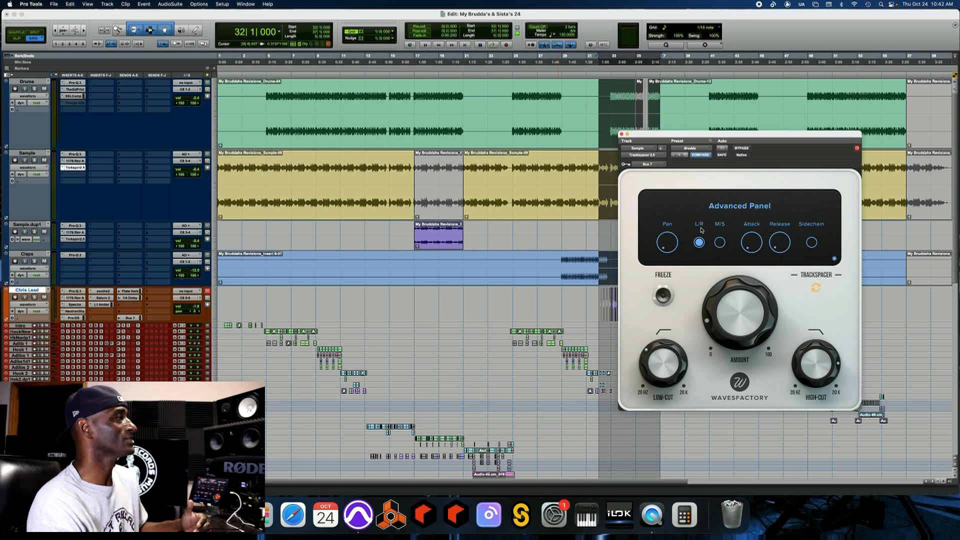
Switch Trackspacer's advanced panel to M/S mode and sweep Pan to 100% Side, returning it to 100% Mid
click(720, 243)
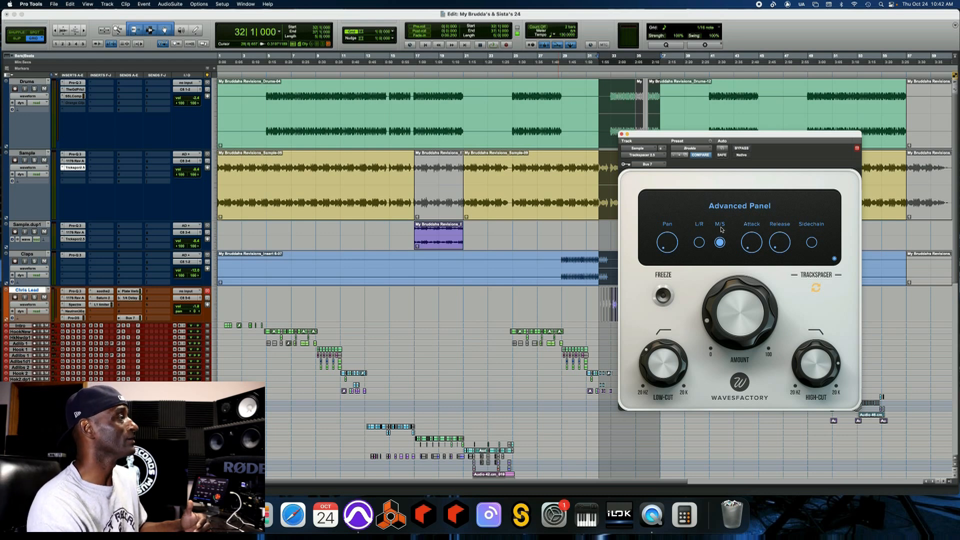
mouse_move(676, 243)
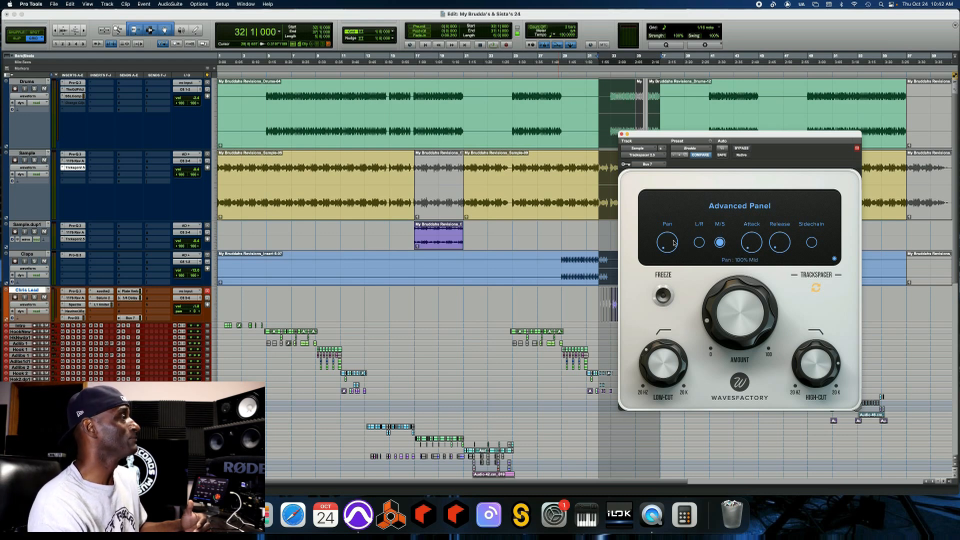
mouse_move(674, 243)
mouse_down()
mouse_move(674, 231)
mouse_move(674, 246)
mouse_up()
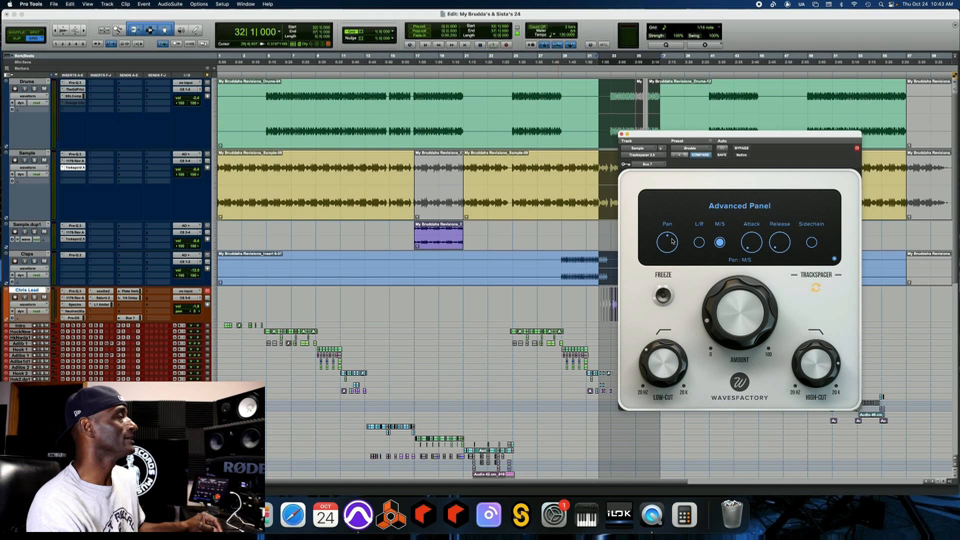
drag(673, 241, 664, 162)
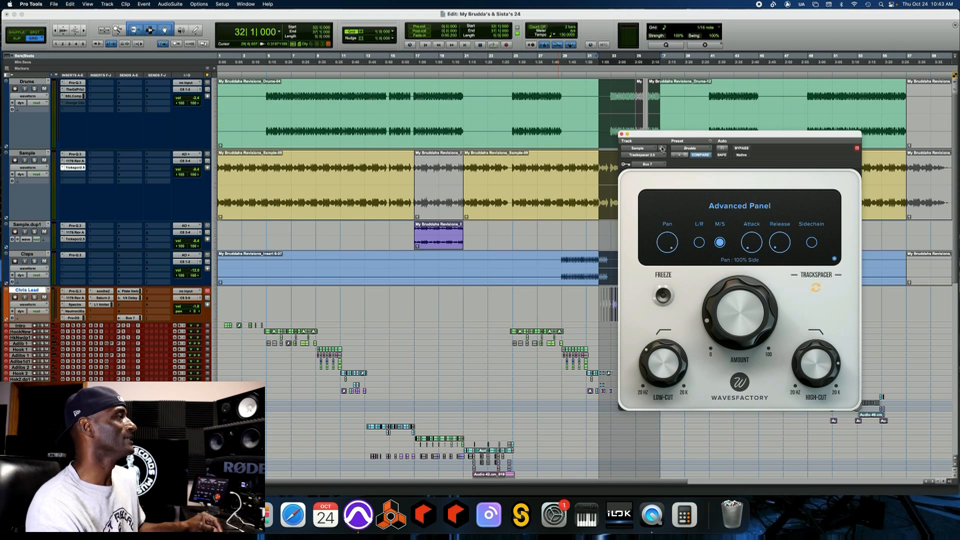
drag(661, 149, 658, 261)
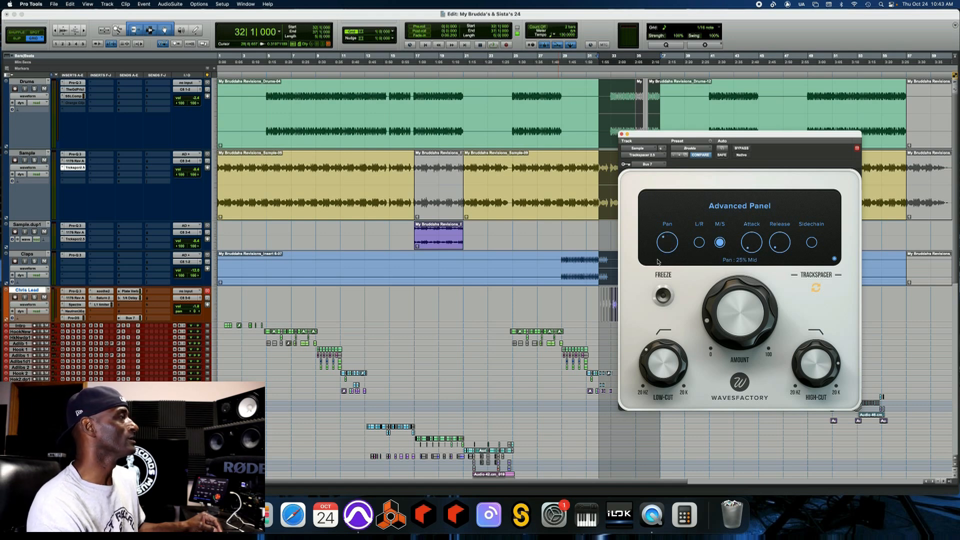
drag(680, 321, 685, 337)
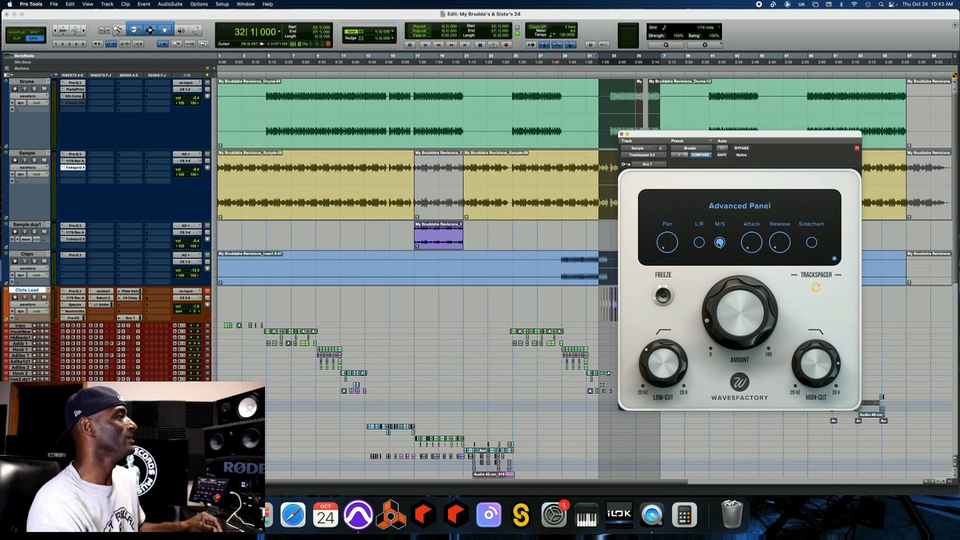
Examine Trackspacer's Attack and Release, then close the advanced panel and review the Amount, Low-Cut and High-Cut controls
mouse_move(749, 252)
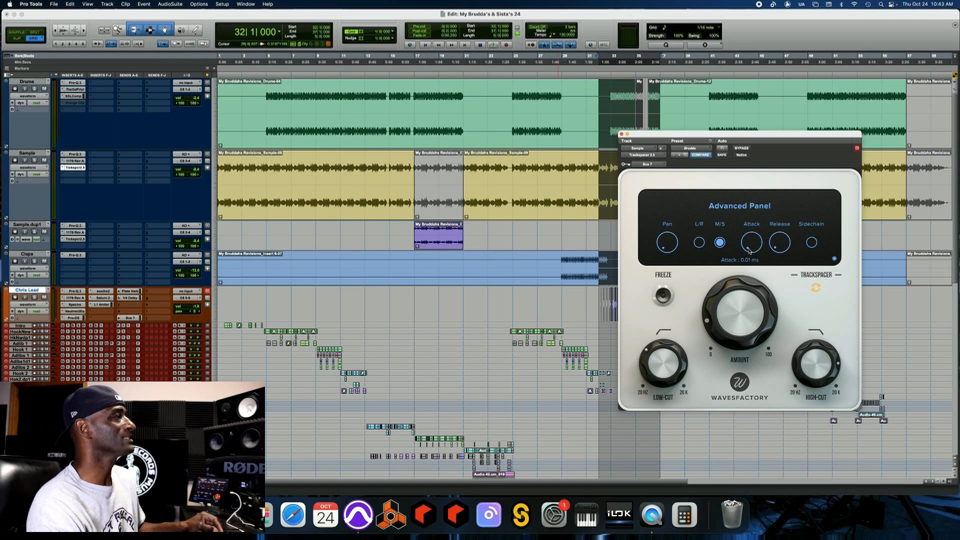
mouse_move(778, 247)
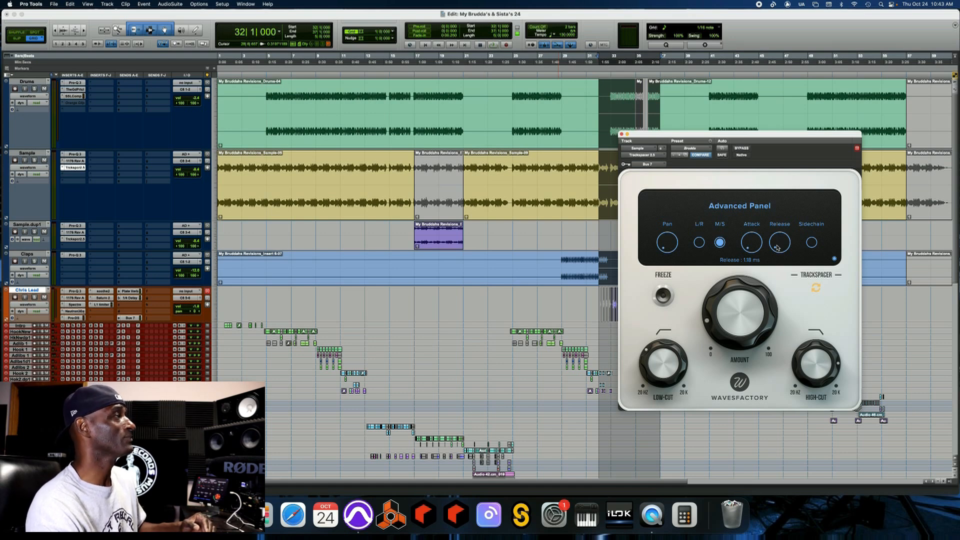
click(834, 260)
mouse_move(743, 316)
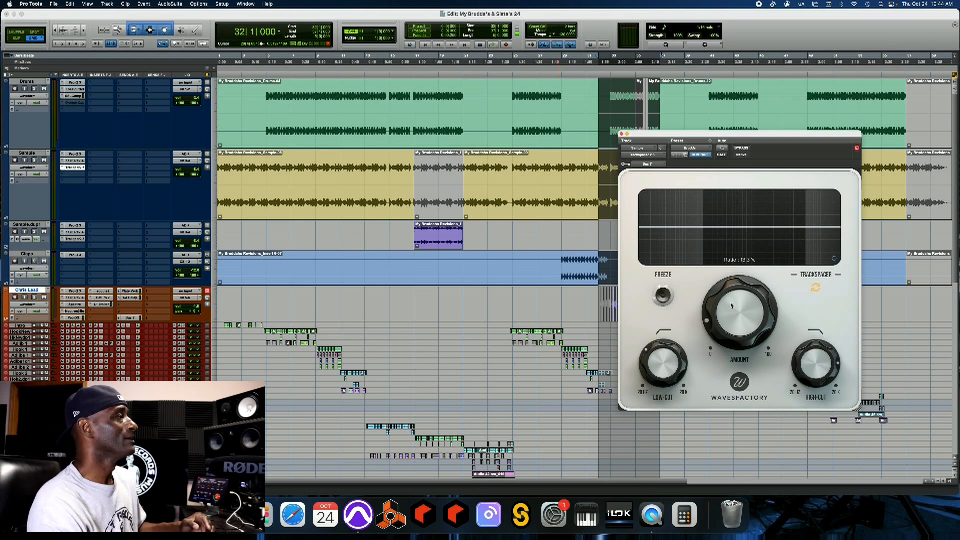
mouse_move(678, 363)
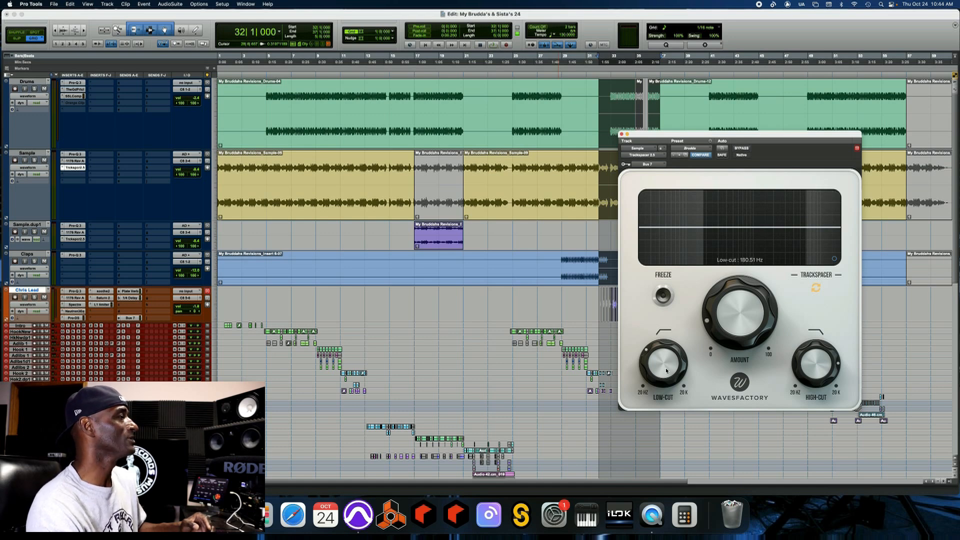
mouse_move(814, 365)
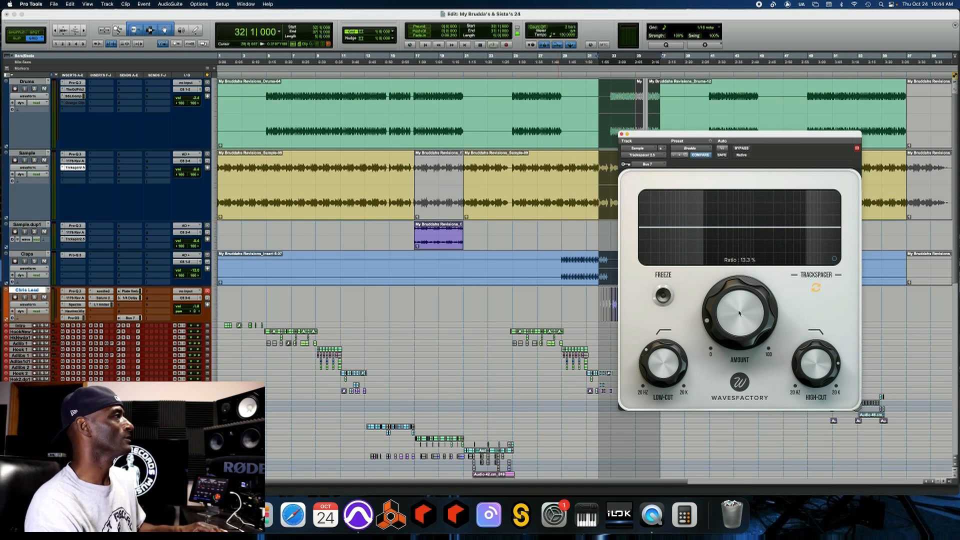
Play the selected range while sweeping Trackspacer's Amount up to 60.8% and down to 5.4%, settle at about 9.8%, and stop playback
key(space)
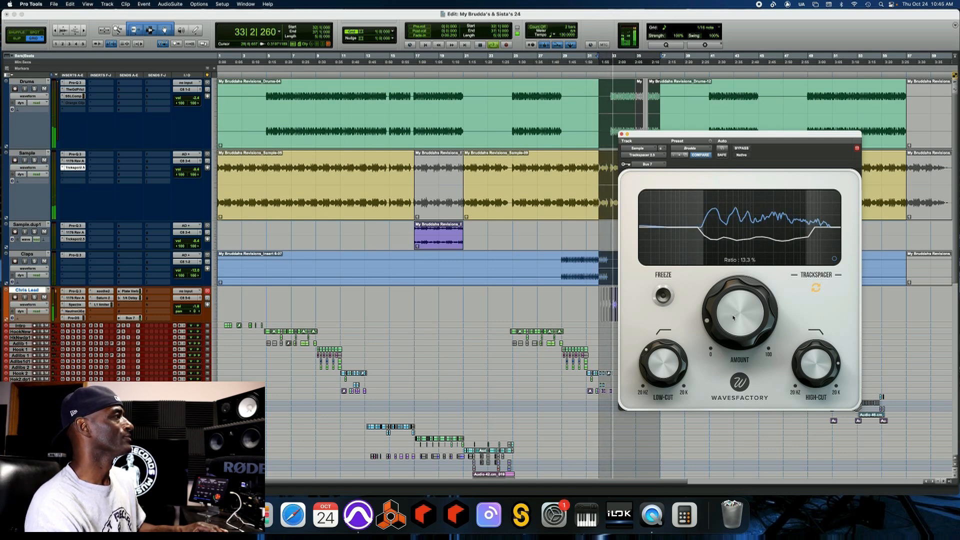
drag(733, 317, 746, 211)
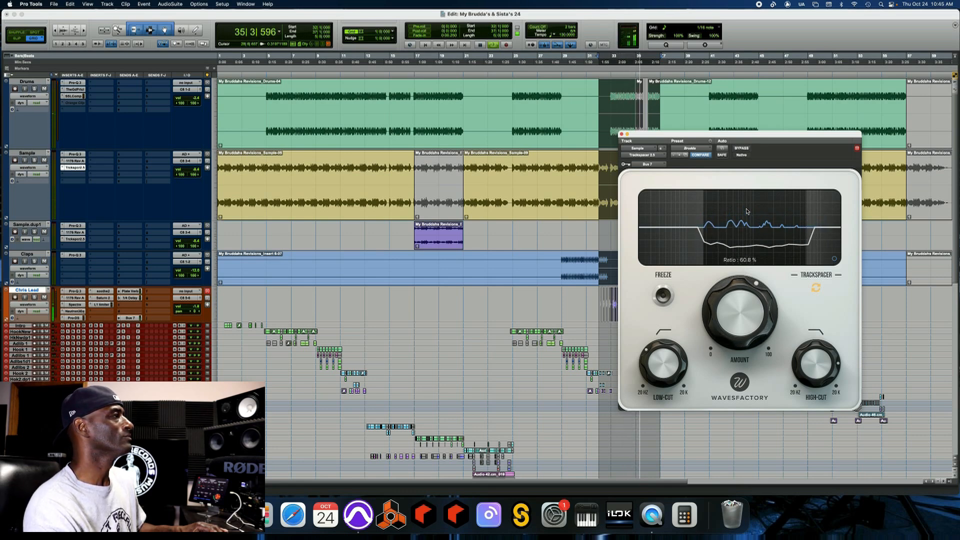
drag(746, 211, 730, 336)
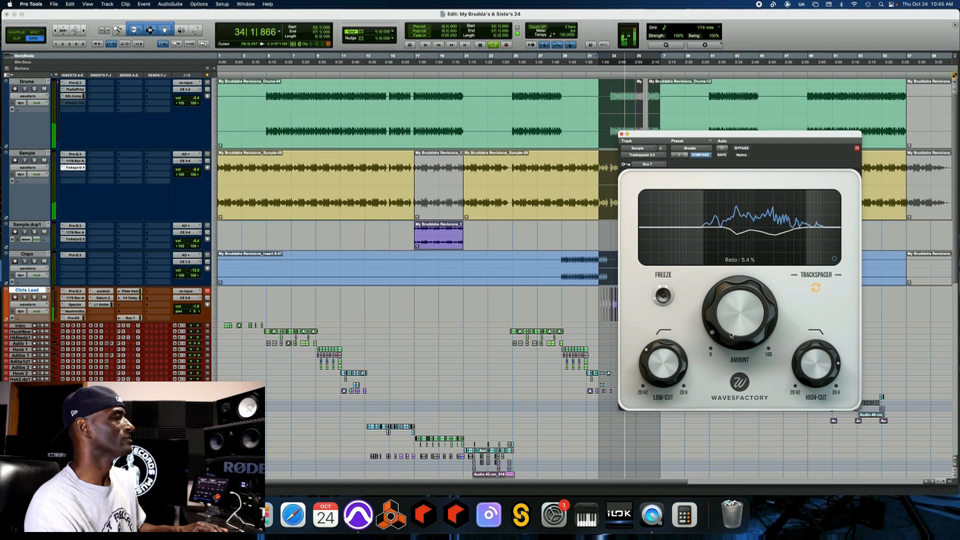
drag(731, 336, 731, 325)
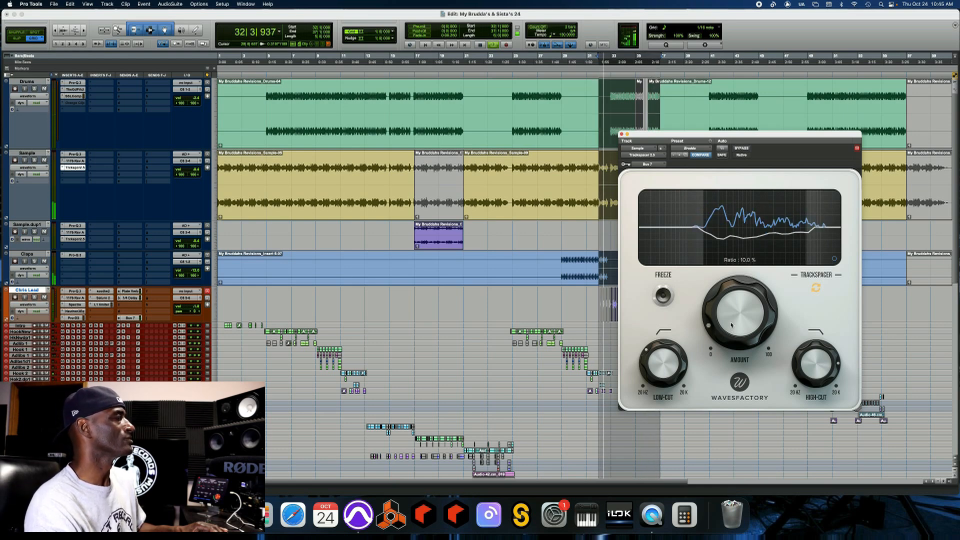
drag(731, 325, 731, 326)
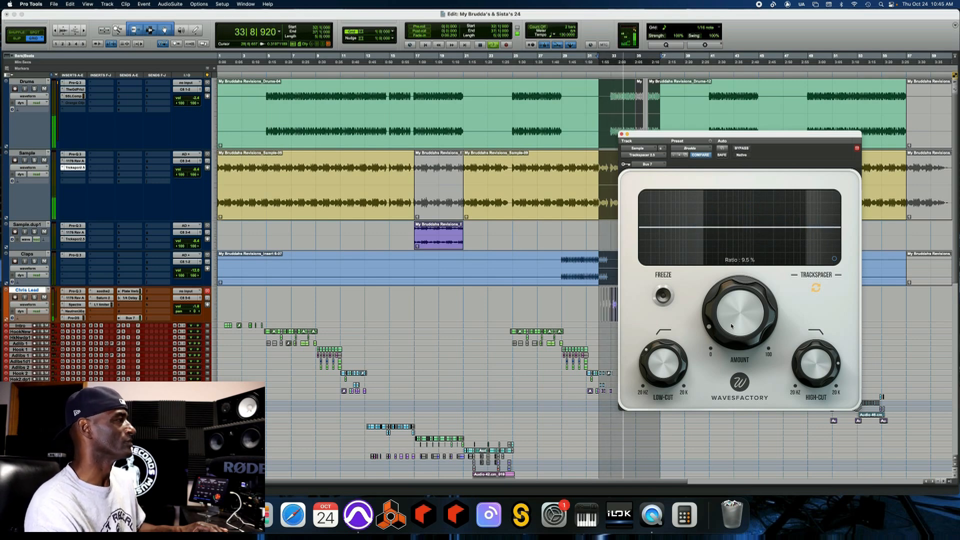
mouse_move(731, 326)
mouse_down()
mouse_move(732, 315)
mouse_move(733, 325)
mouse_up()
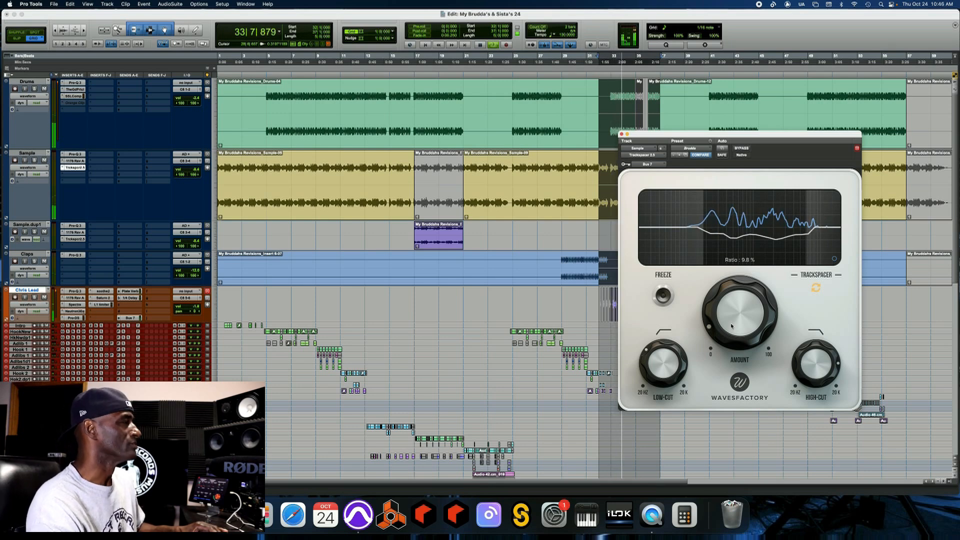
key(space)
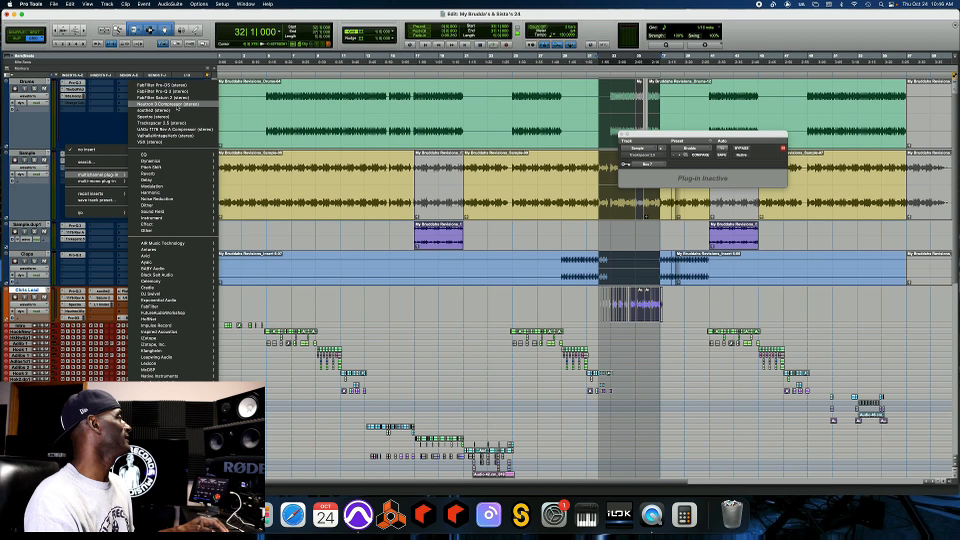
Insert a stereo FabFilter Pro-Q 3 on the Sample track and set its key input to Bus 7 (Mono)
click(190, 92)
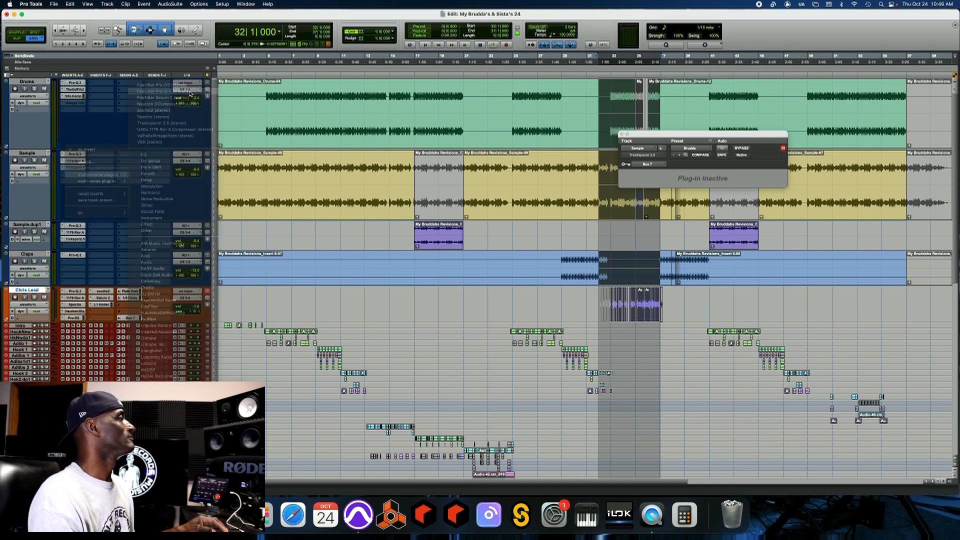
drag(747, 136, 479, 147)
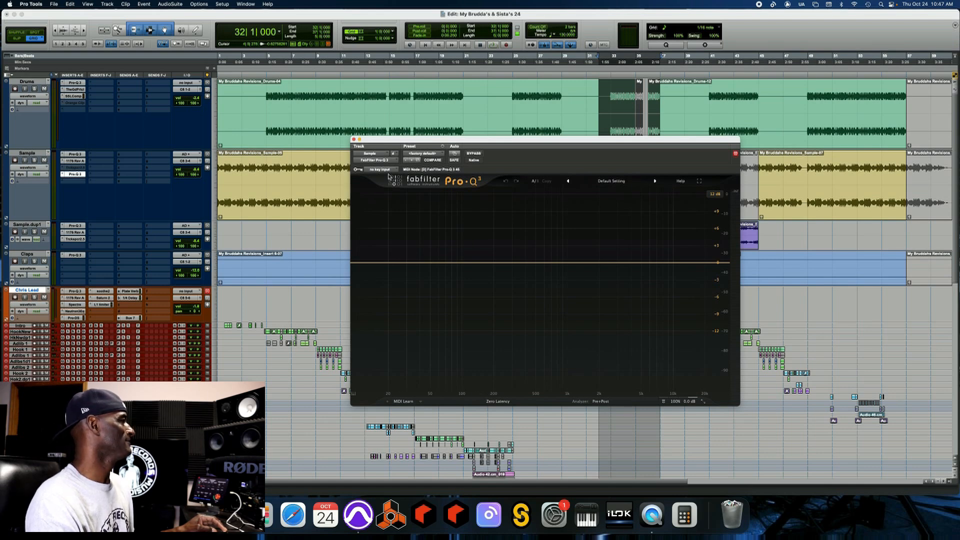
click(386, 171)
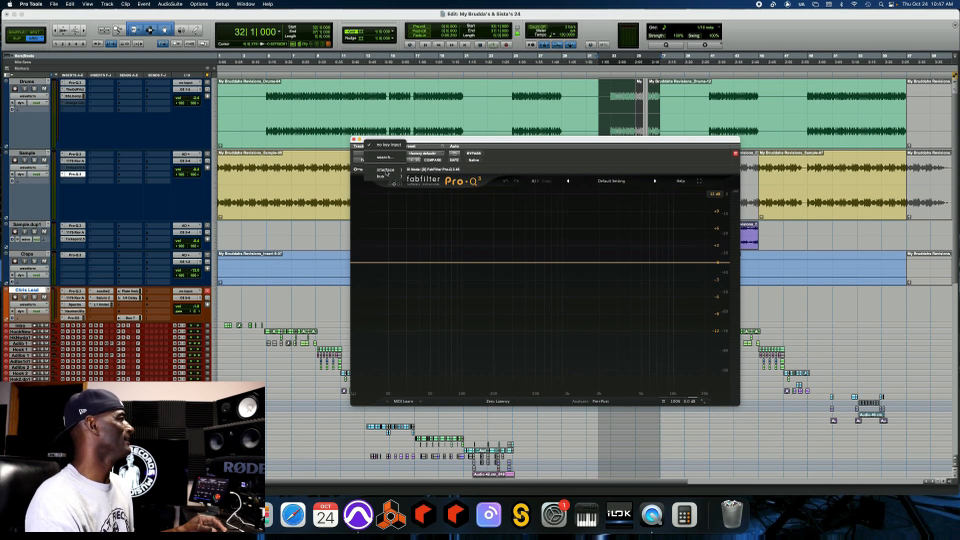
mouse_move(386, 177)
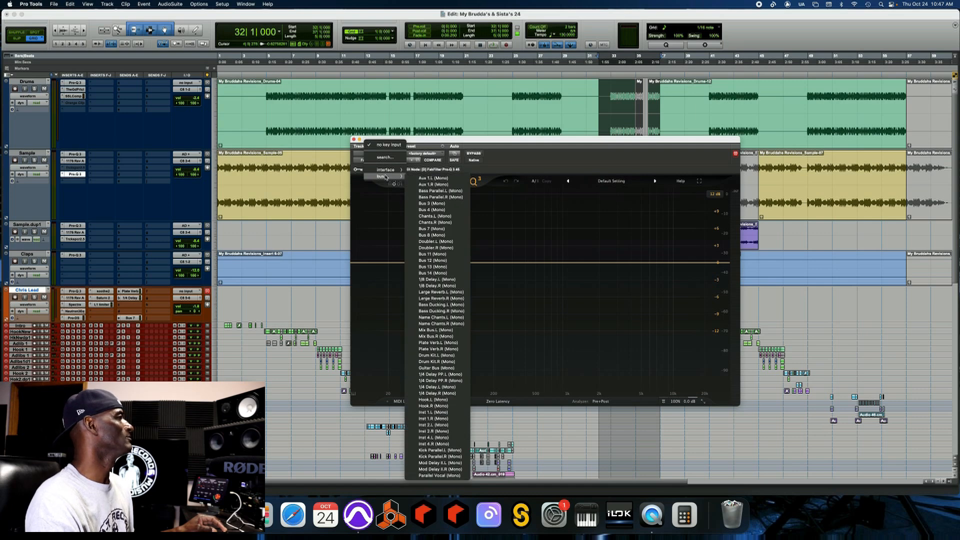
click(432, 229)
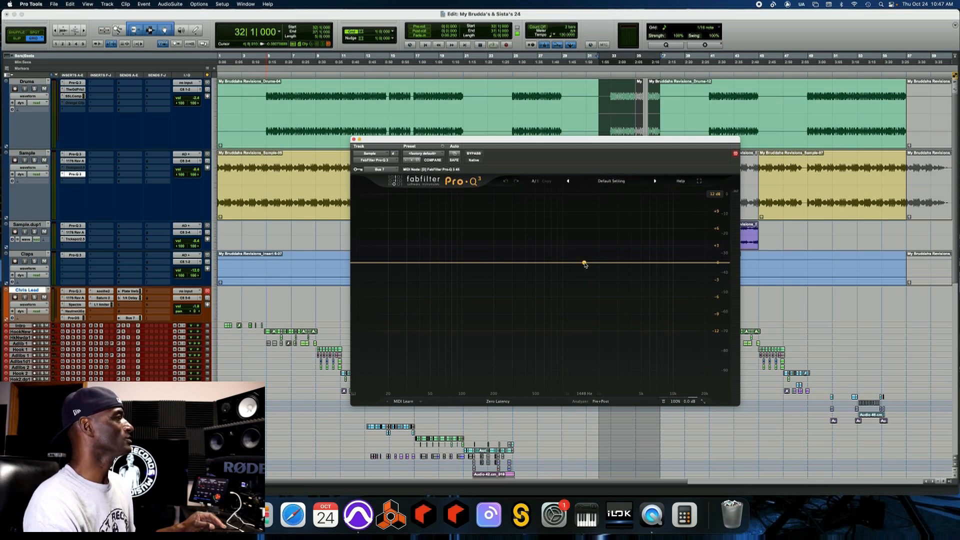
During playback, add a Pro-Q 3 bell band boosting about 6.2 dB near 1.8 kHz, and move the plug-in window off the lead vocal clips
key(space)
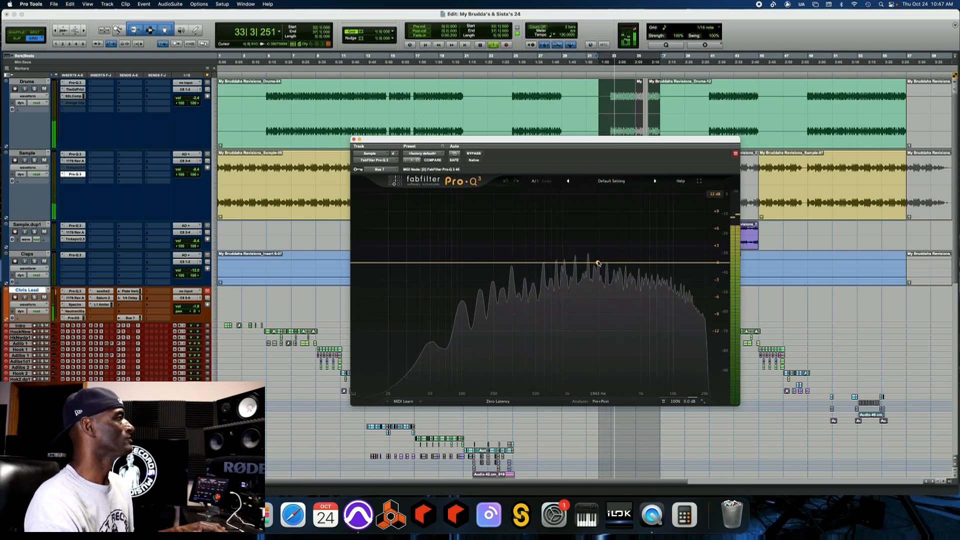
drag(598, 263, 594, 227)
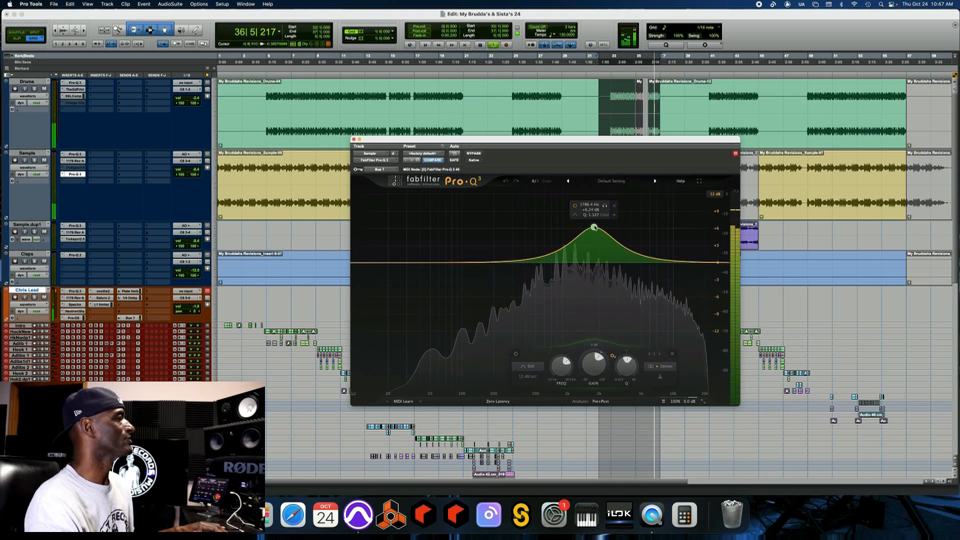
drag(643, 142, 452, 142)
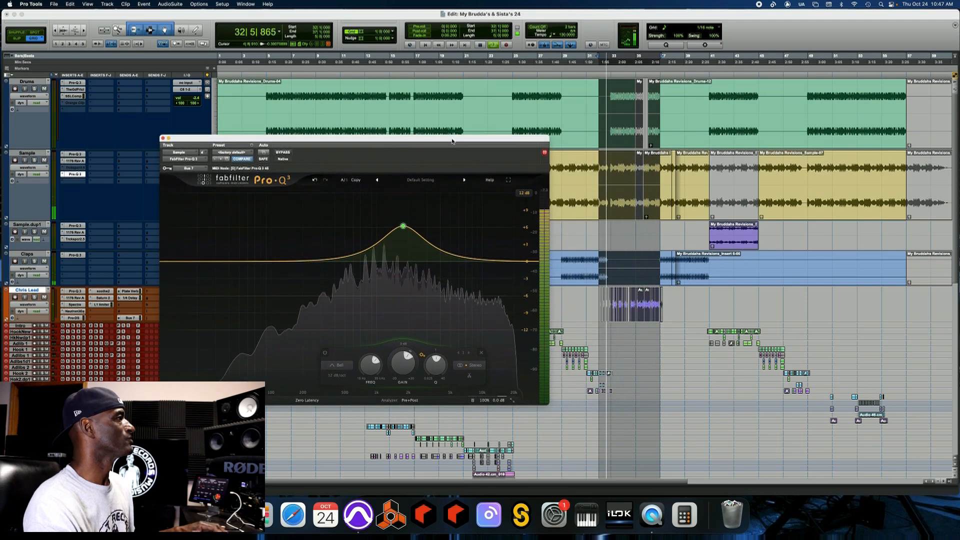
key(space)
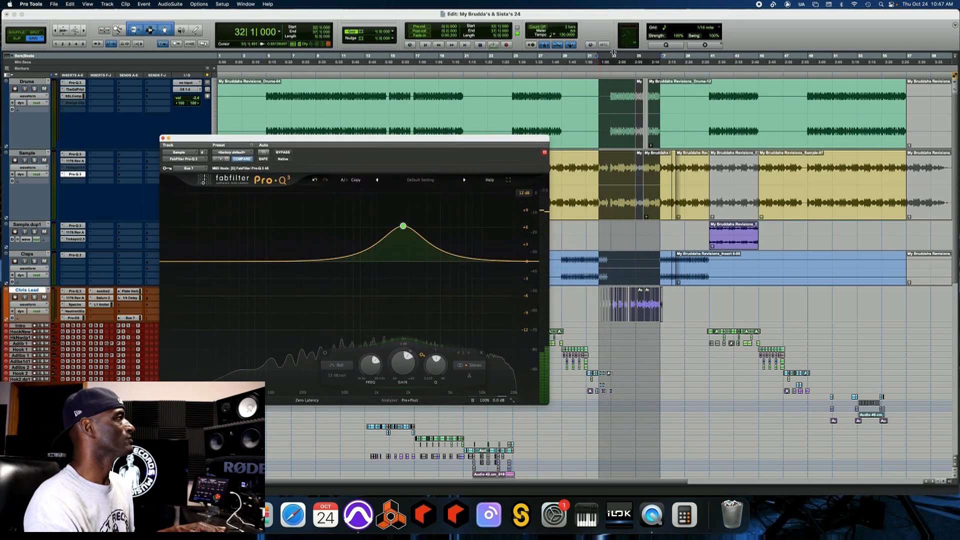
Select the timeline range from bar 33 to bar 37, play it, and slightly raise the gain of the Pro-Q 3 band
click(615, 55)
drag(615, 56, 662, 56)
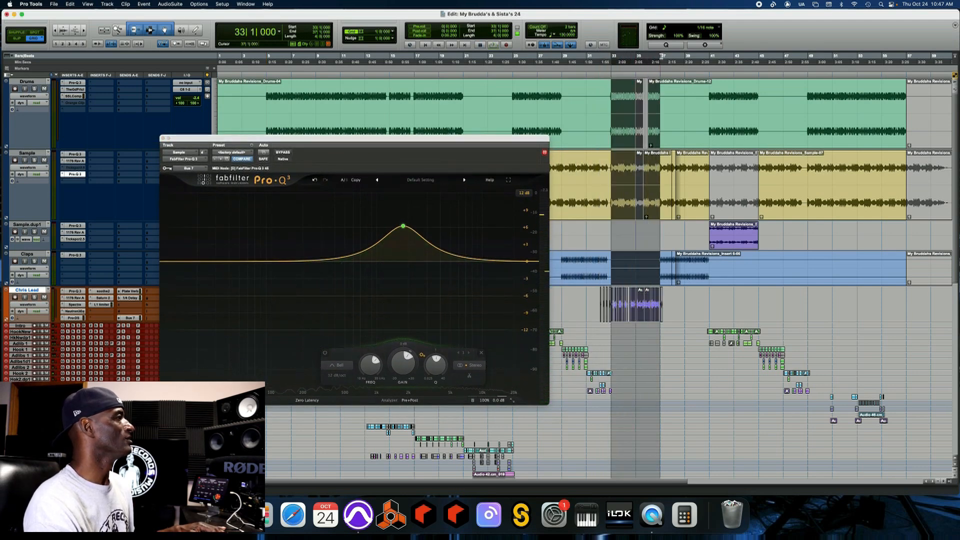
key(space)
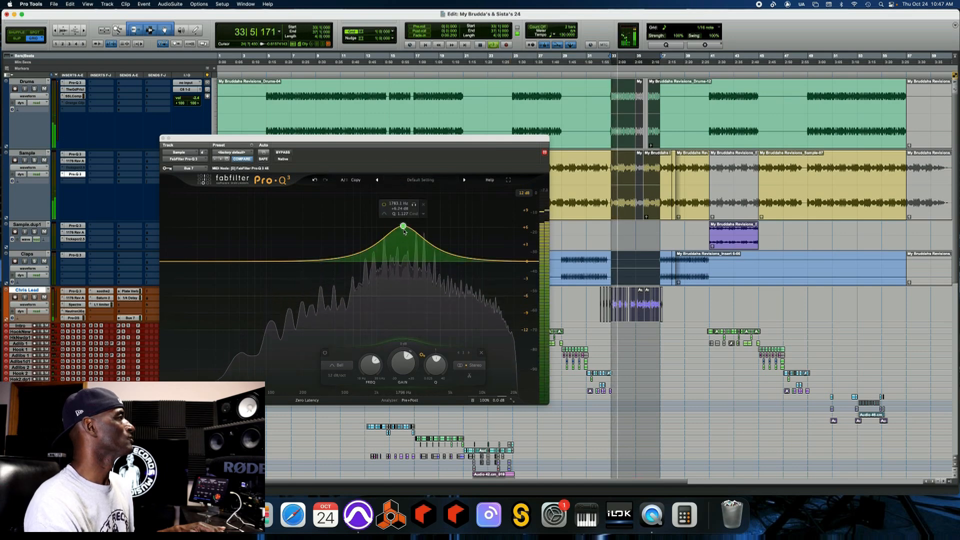
mouse_move(403, 227)
mouse_down()
mouse_move(371, 223)
mouse_move(412, 225)
mouse_move(401, 225)
mouse_up()
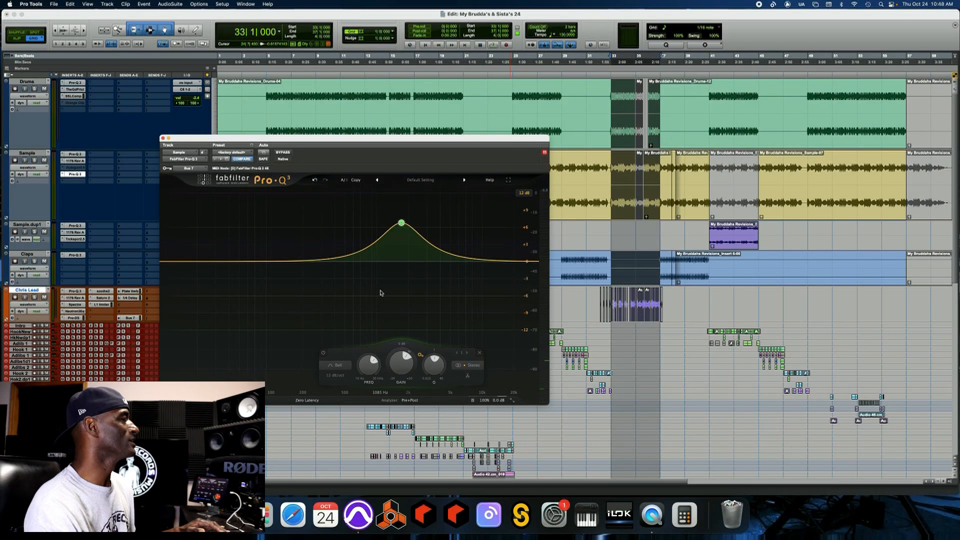
mouse_move(402, 366)
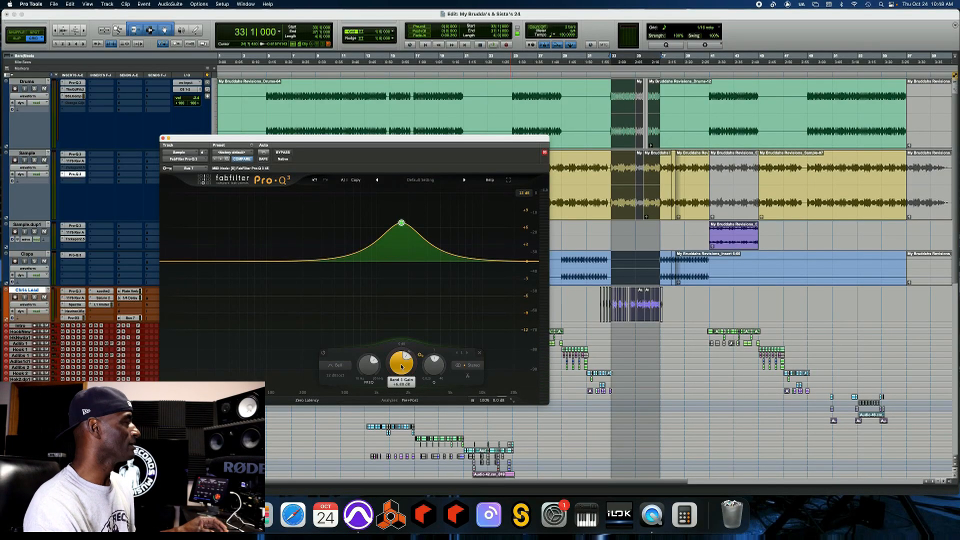
Turn the Pro-Q 3 band's boost into a cut of about 2.8 dB and set its stereo placement to Mid
drag(399, 362, 394, 419)
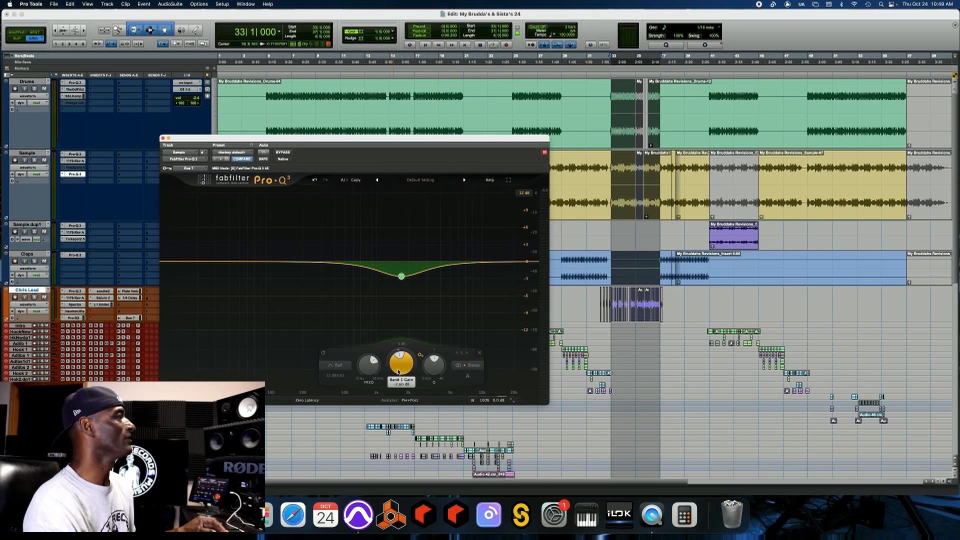
drag(398, 371, 399, 371)
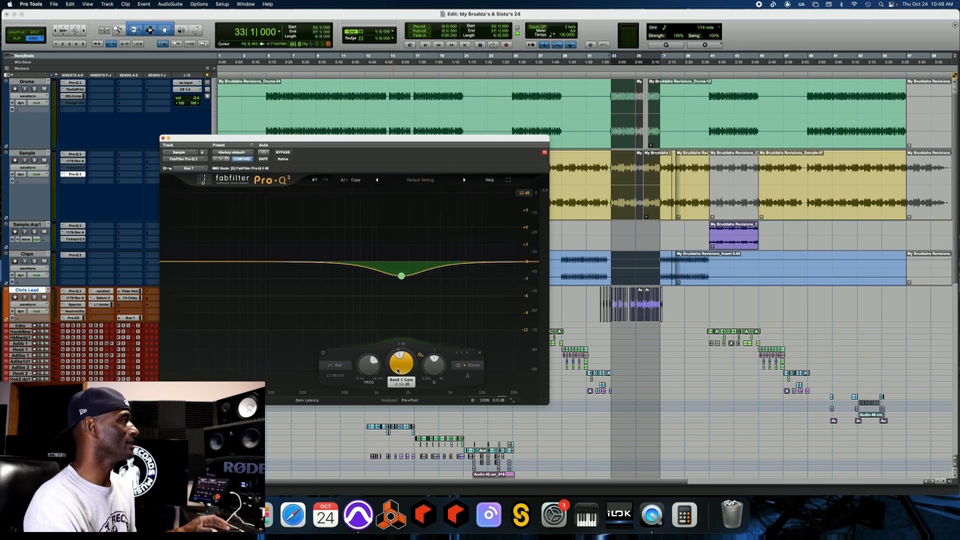
drag(398, 366, 400, 369)
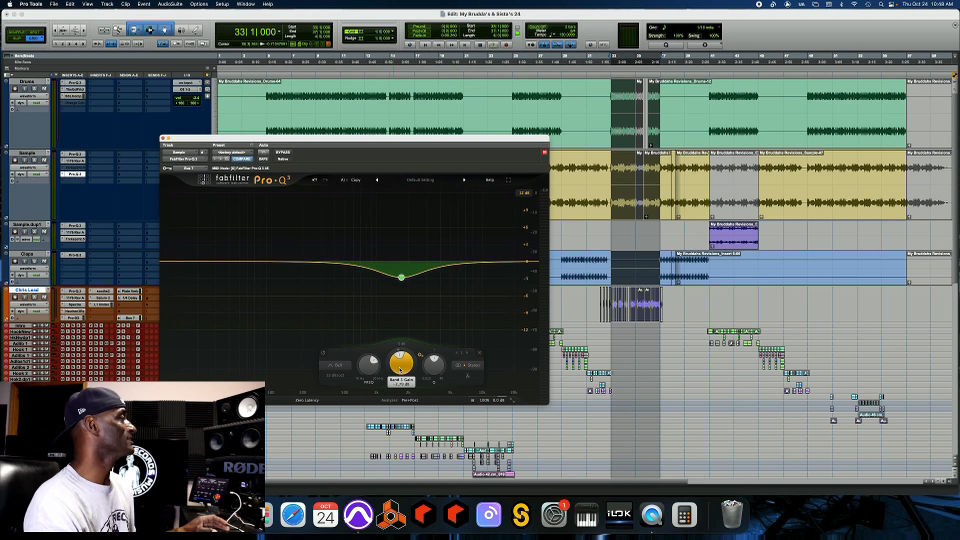
mouse_move(406, 279)
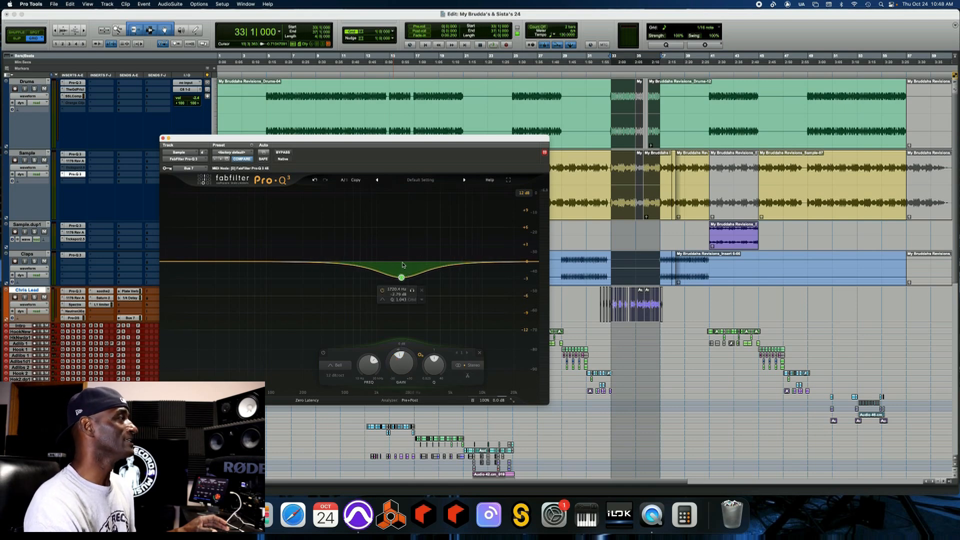
click(469, 366)
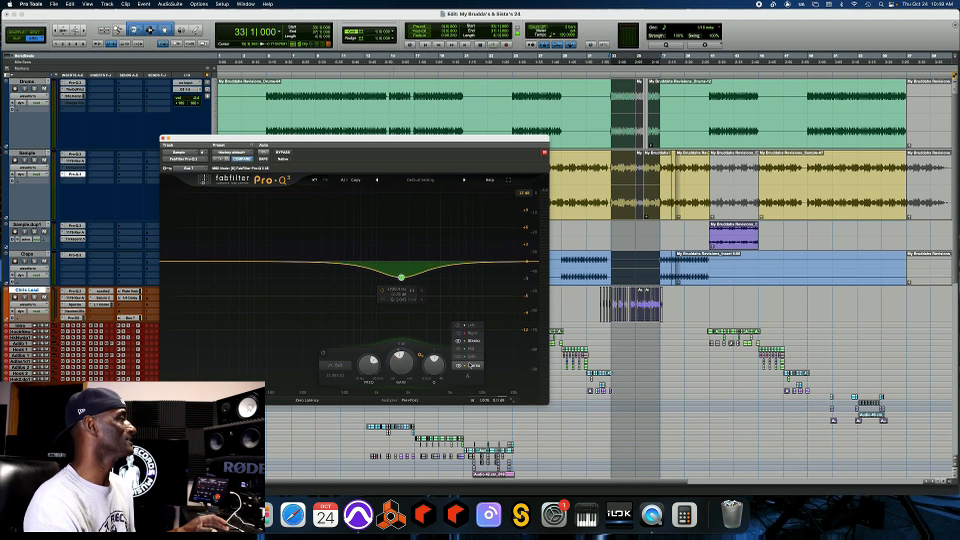
click(475, 348)
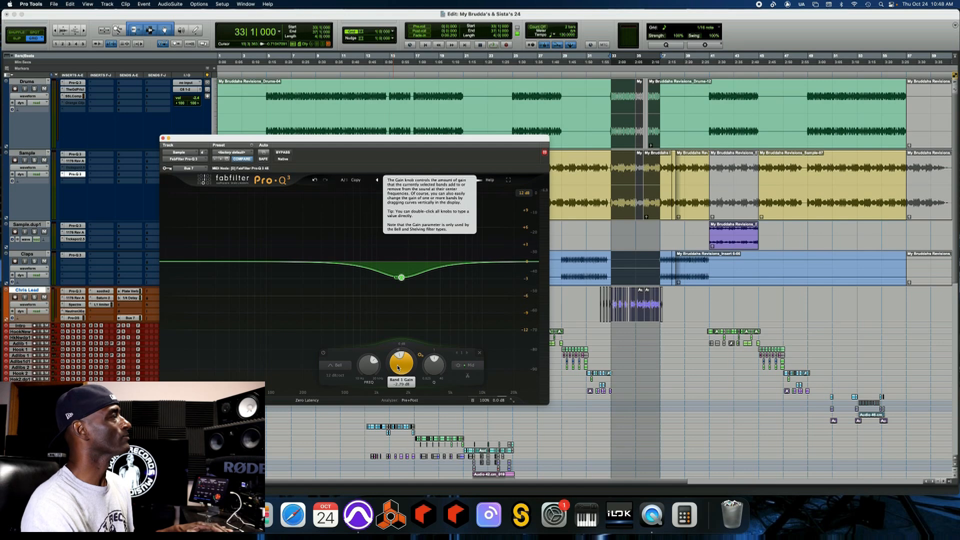
Play the selected range, raise the band's gain to about -1.9 dB, and stop playback
key(space)
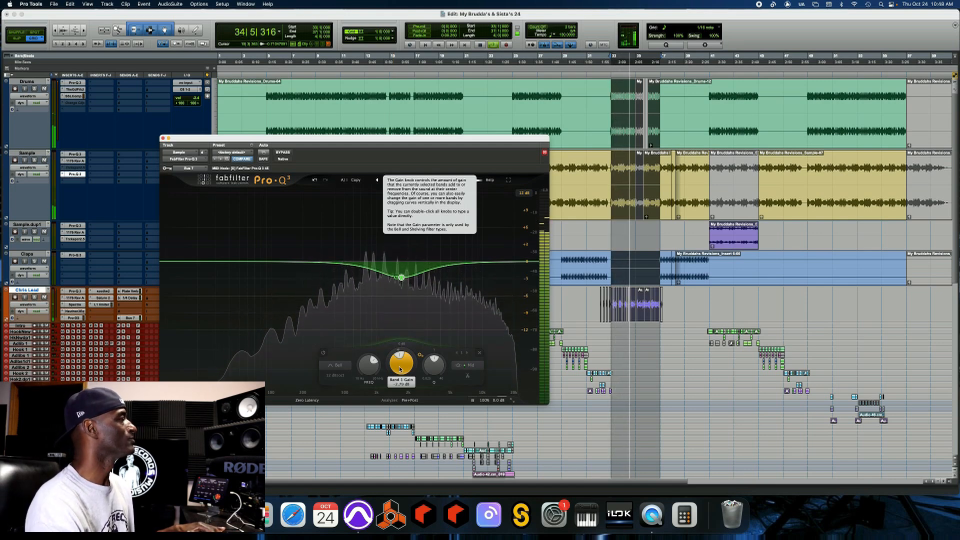
drag(400, 370, 404, 356)
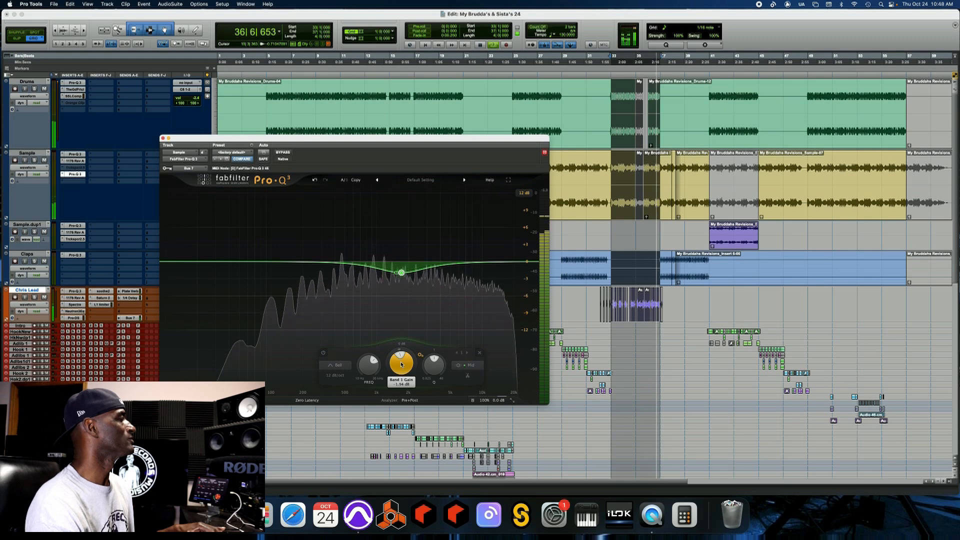
key(space)
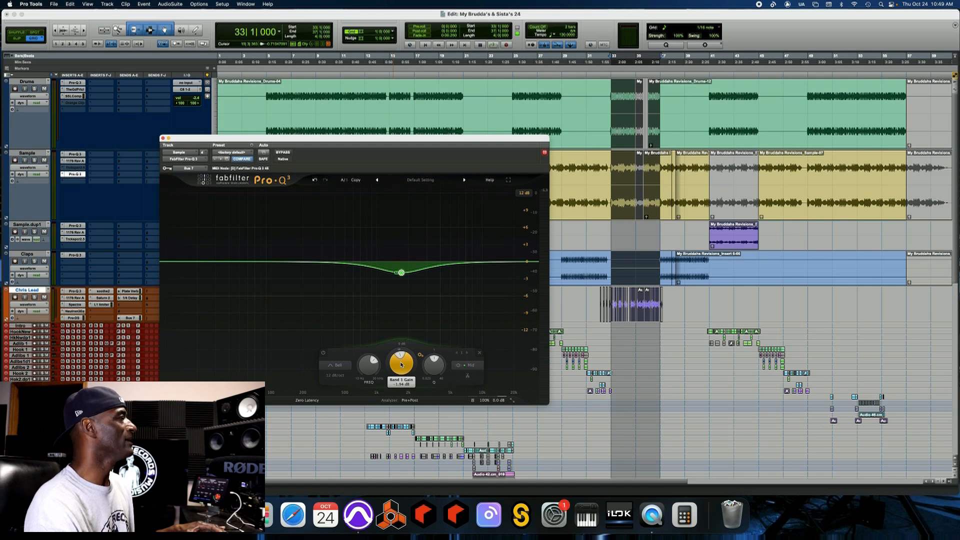
Set the band's static gain to 0 dB and its dynamic range to -2 dB, and show its threshold control
double_click(401, 365)
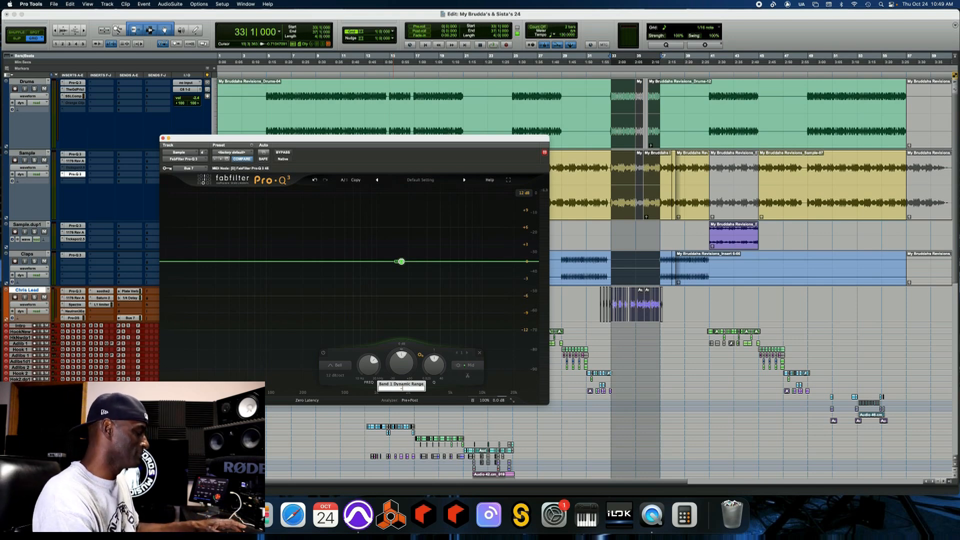
text(-2)
key(Return)
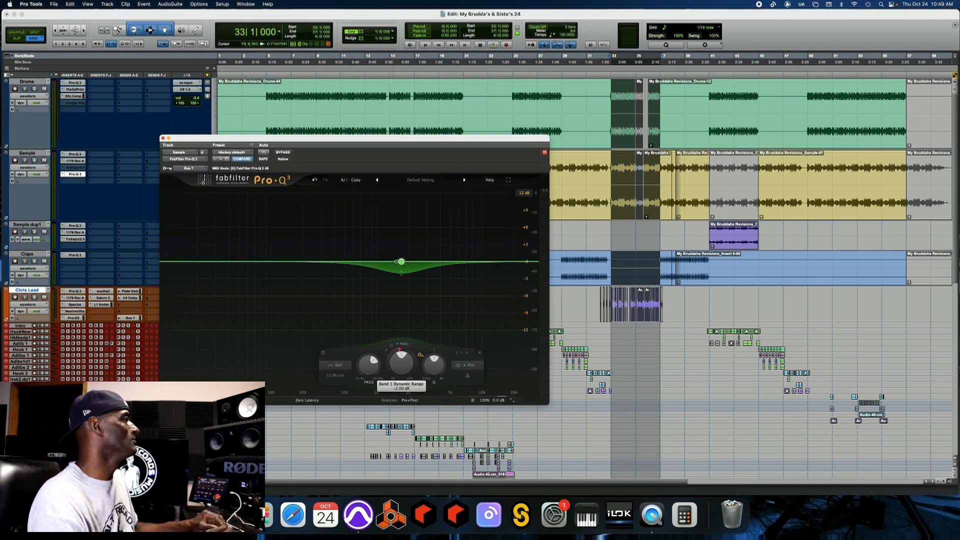
click(420, 359)
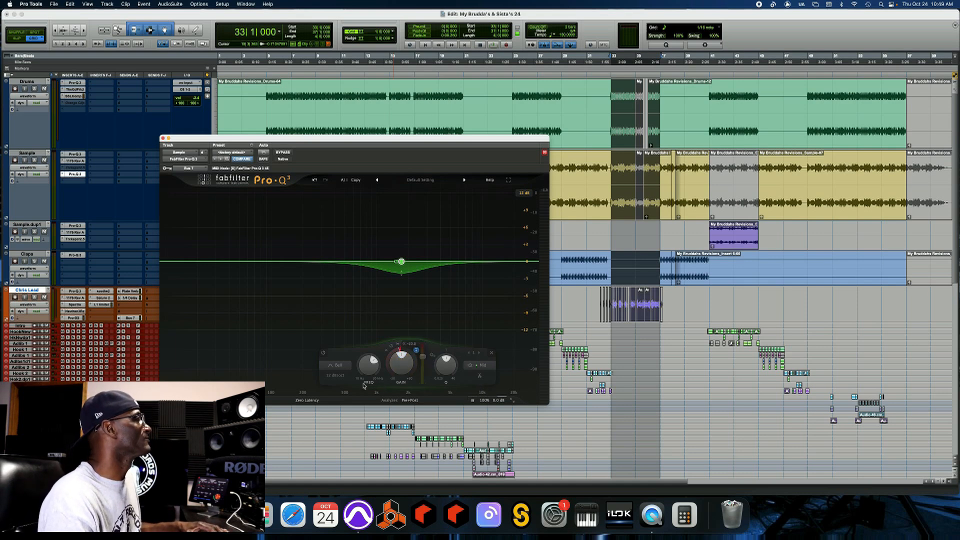
Play the selected range, compare the Sample track with the Pro-Q 3 bypassed and active twice, and stop playback
key(space)
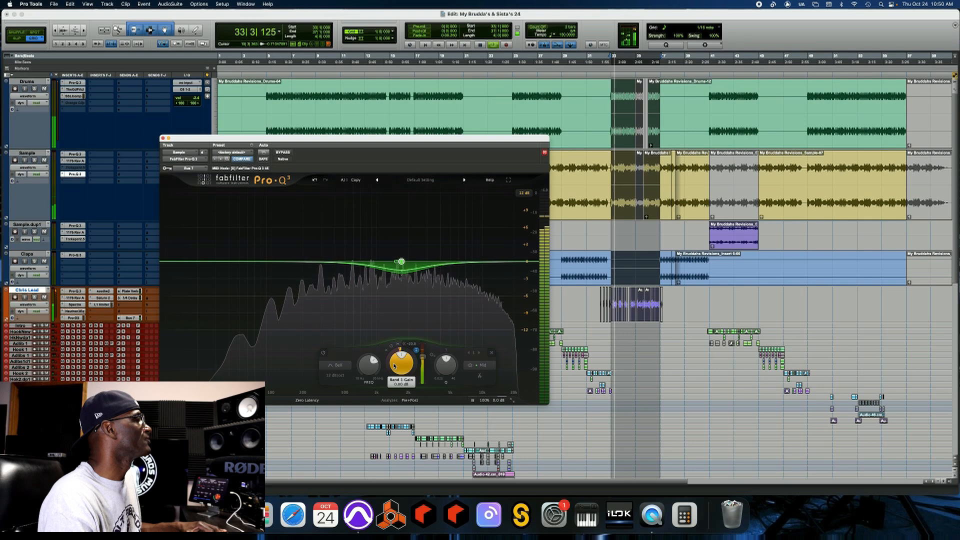
click(282, 152)
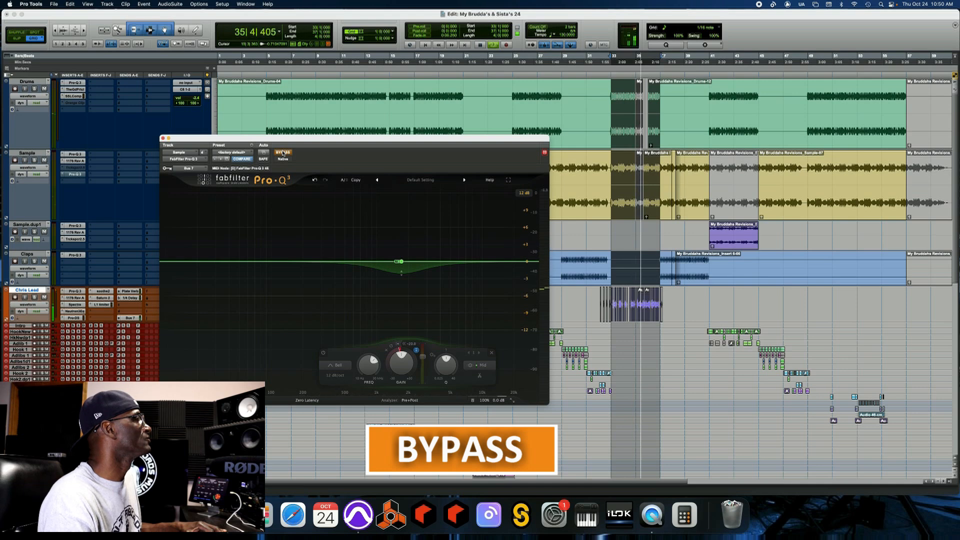
click(282, 153)
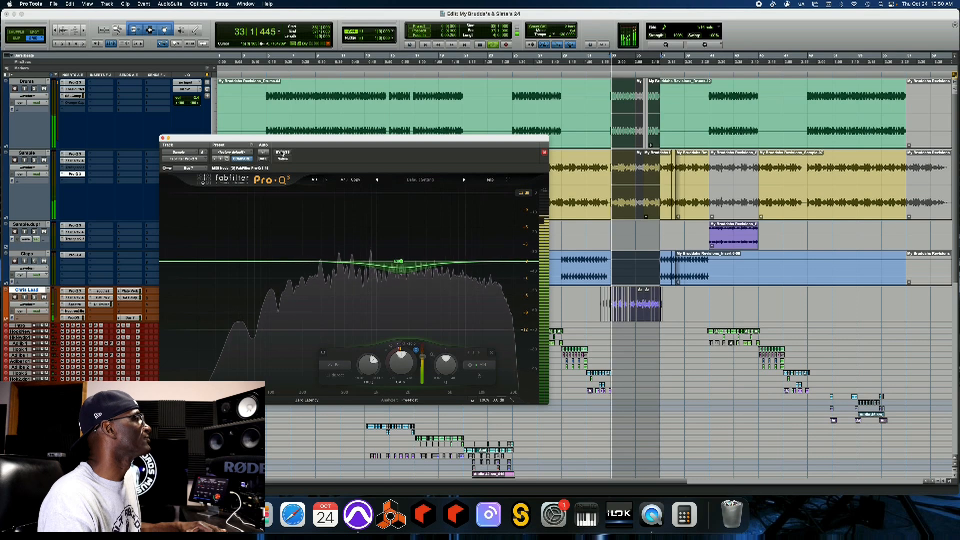
click(282, 152)
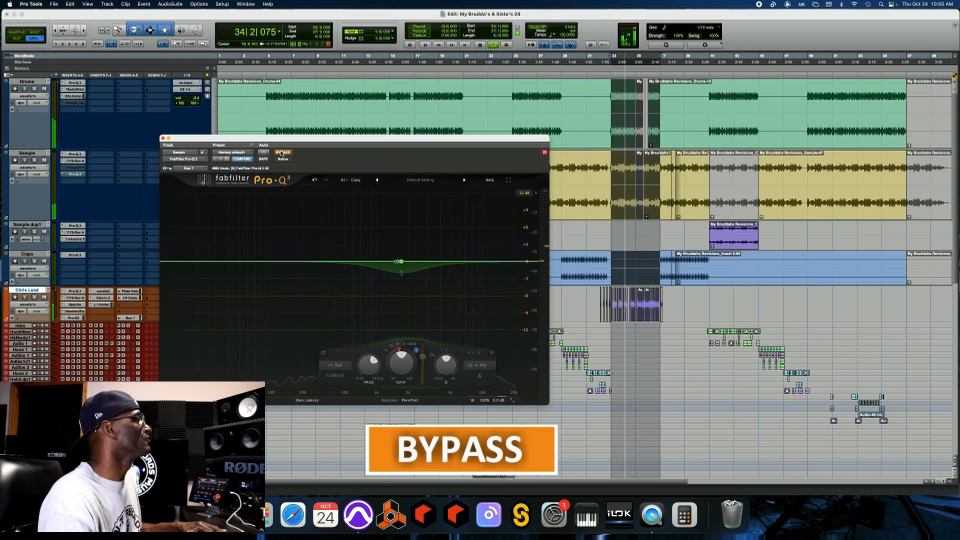
click(282, 153)
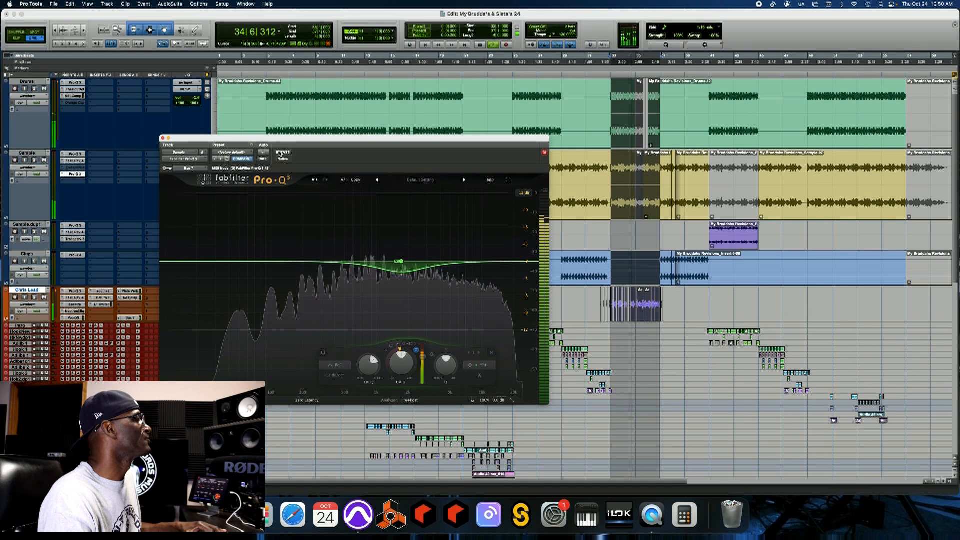
key(space)
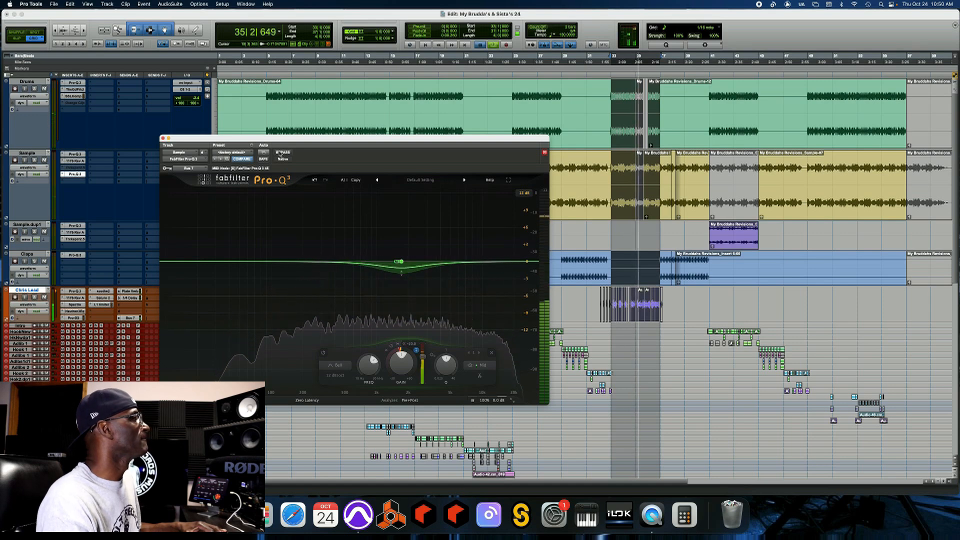